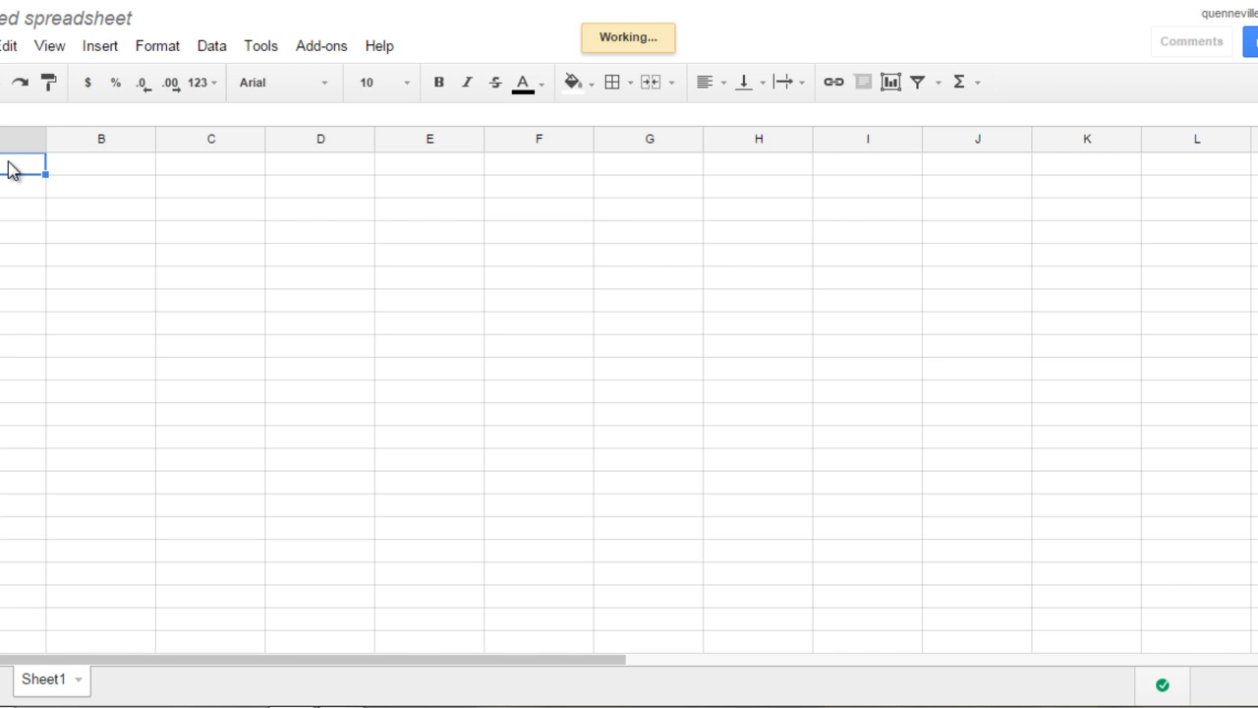
- Enter the column headings Time in cell A3 and Position in cell B3
key("Down")
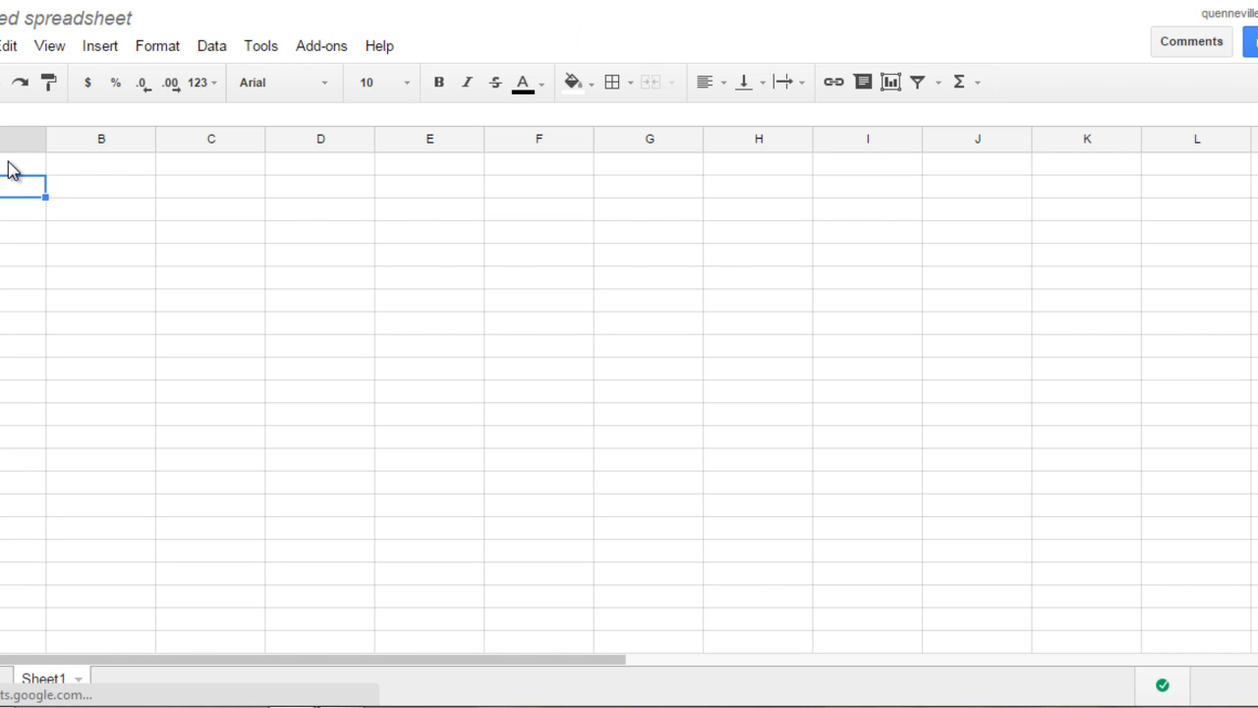
key("Down")
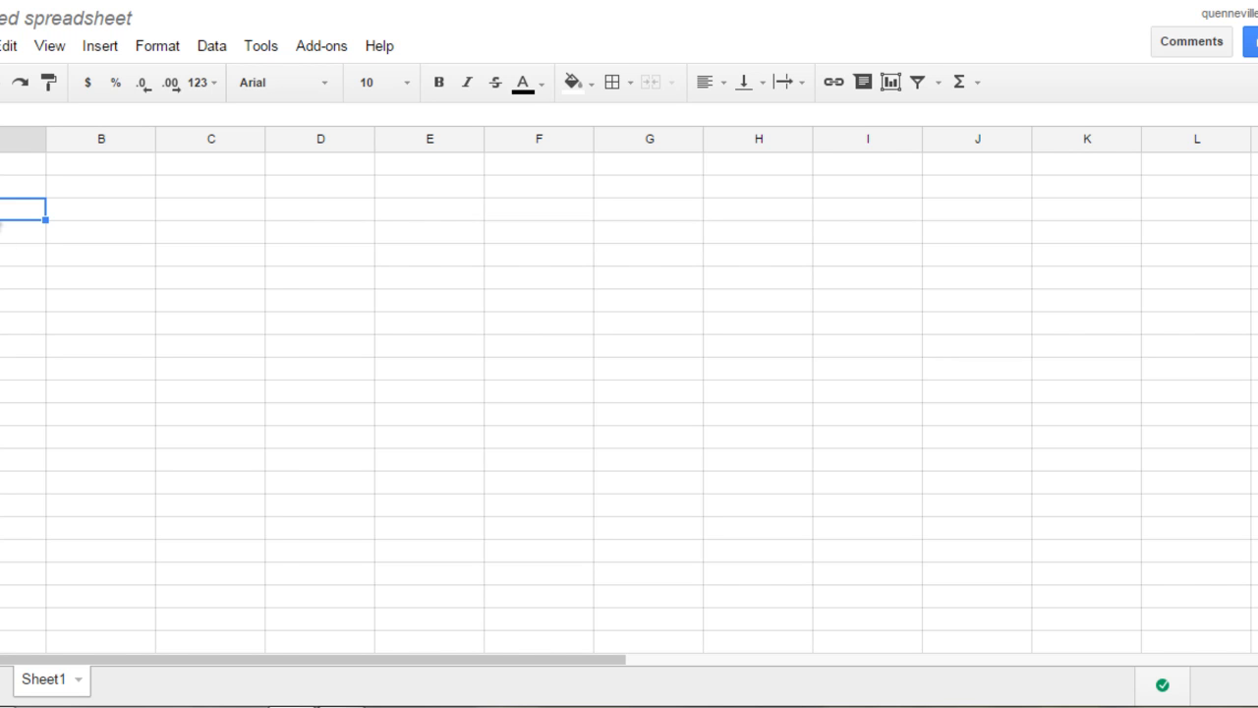
type("=")
key("Tab")
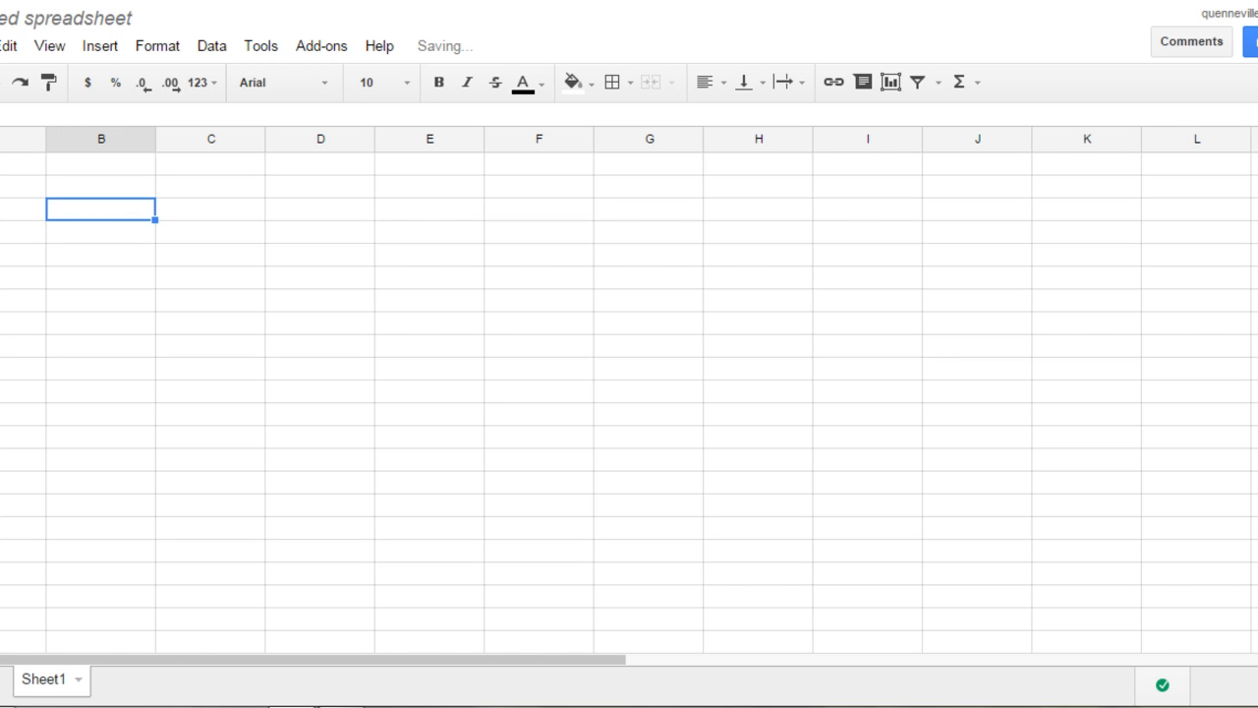
type("Position")
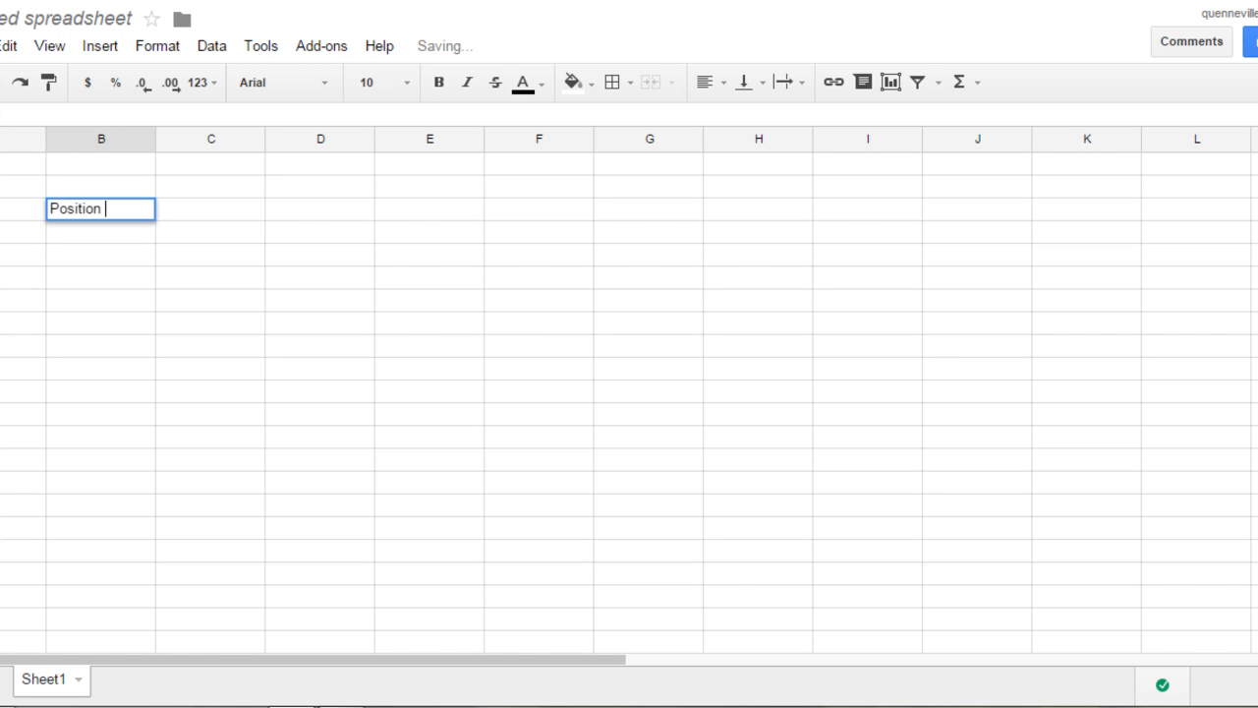
key("Return")
- Add the unit (s) to the Time heading and (m) to the Position heading
key("Up")
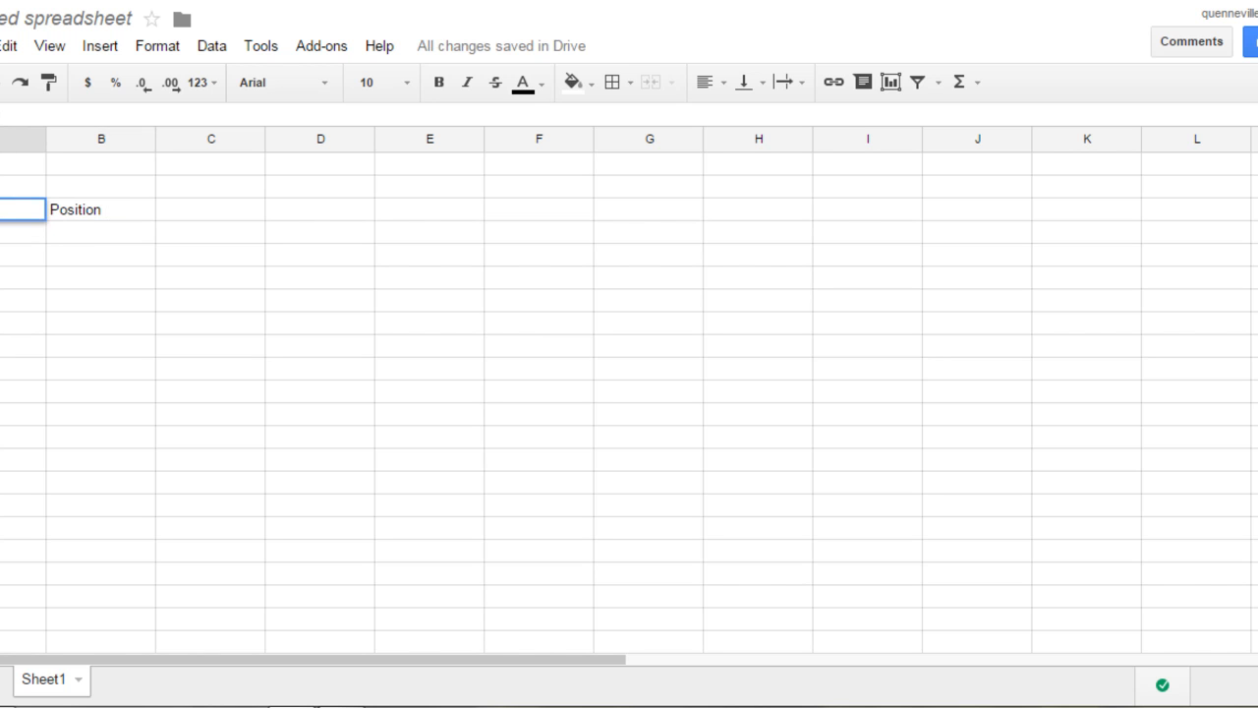
key("Tab")
key("Return")
type("(me")
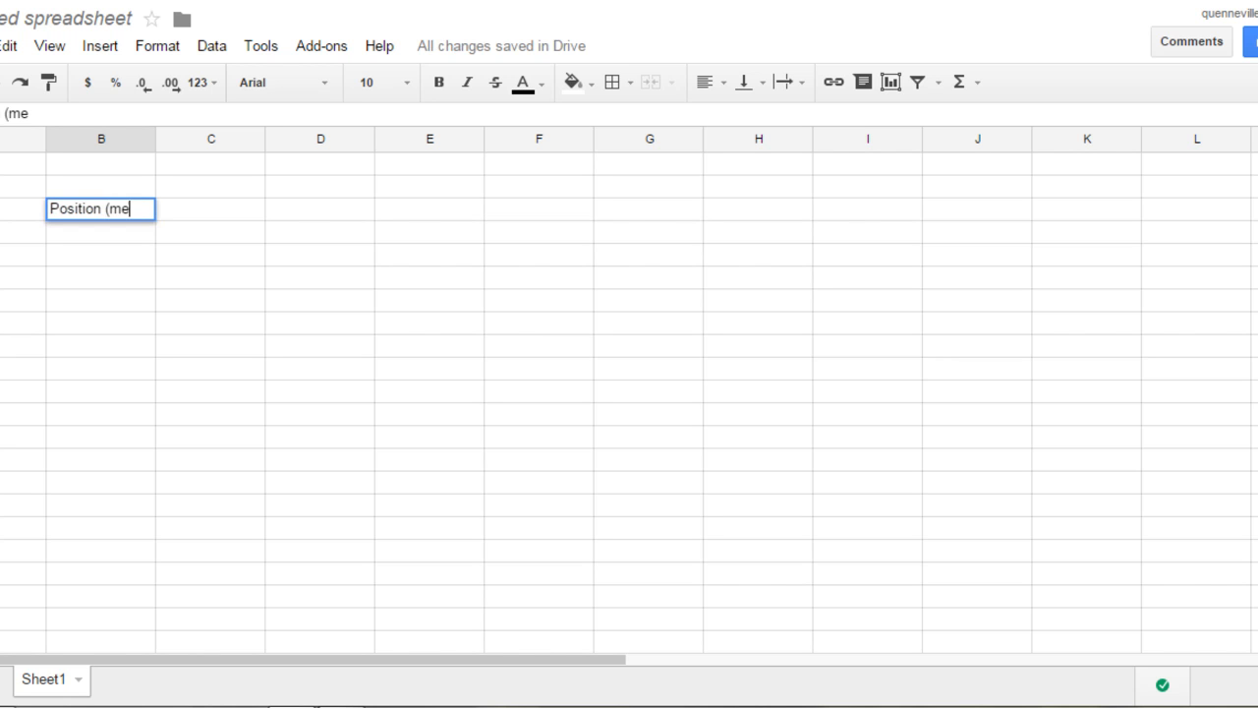
key("BackSpace")
type(")")
key("Return")
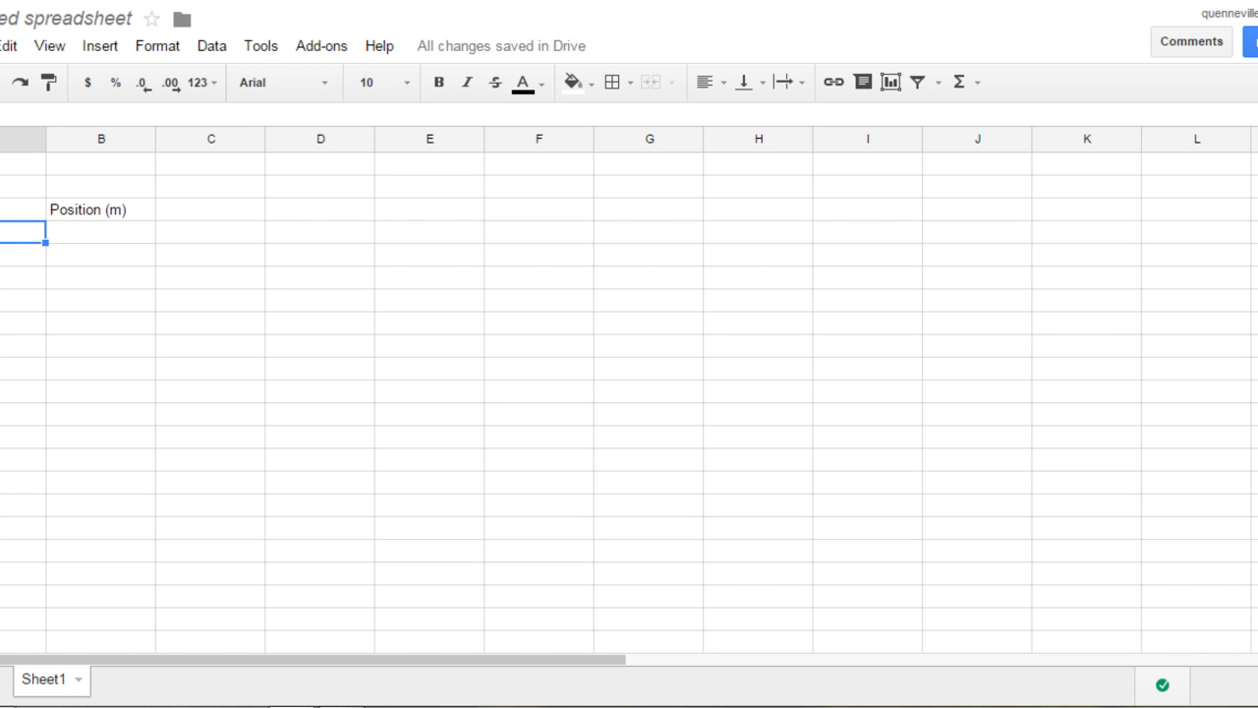
- Fill the time column below its heading with the values 0, 1, 2, 3, 4 and 5
type("0")
key("Return")
type("1")
key("Return")
type("2")
key("Return")
type("3")
key("Return")
type("4")
key("Return")
type("5")
key("Return")
- Fill the position column from B4 down with 0, 1.1, 4.6, 9.2, 16 and 23.7
key("Up")
key("Up")
key("Up")
key("Up")
key("Up")
key("Up")
key("Right")
type("0")
key("Return")
type("1.1")
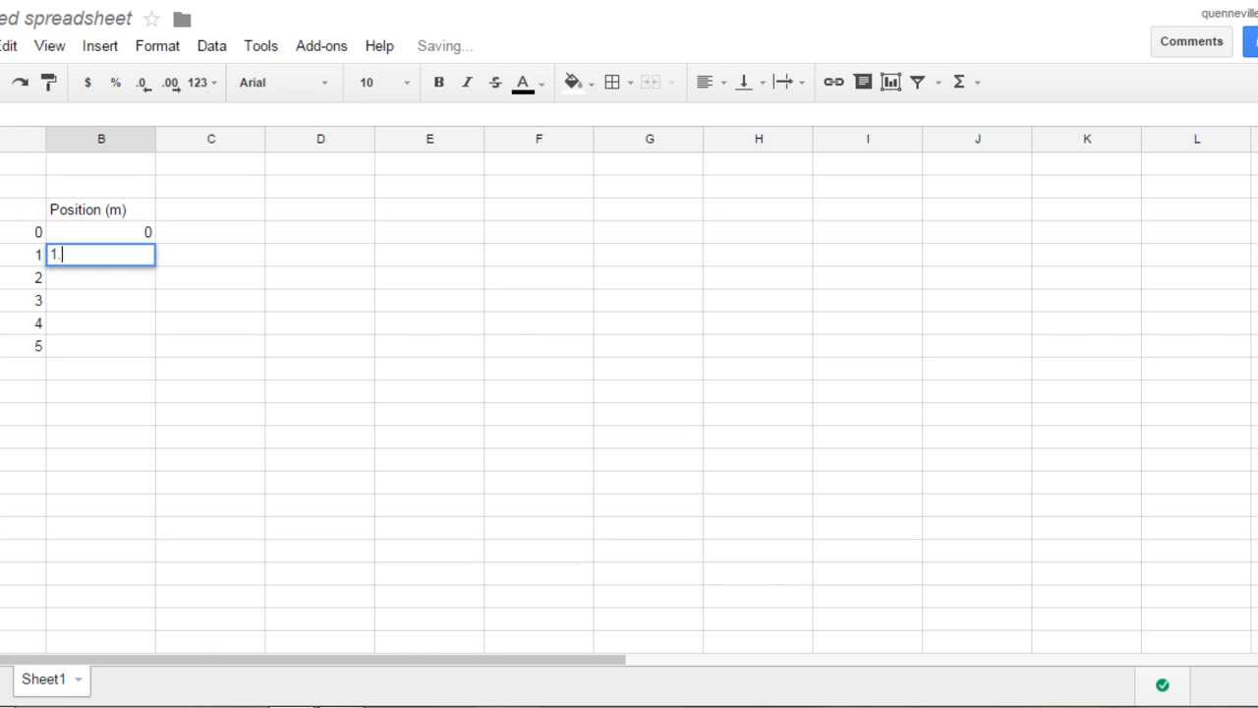
key("Return")
type("4.6")
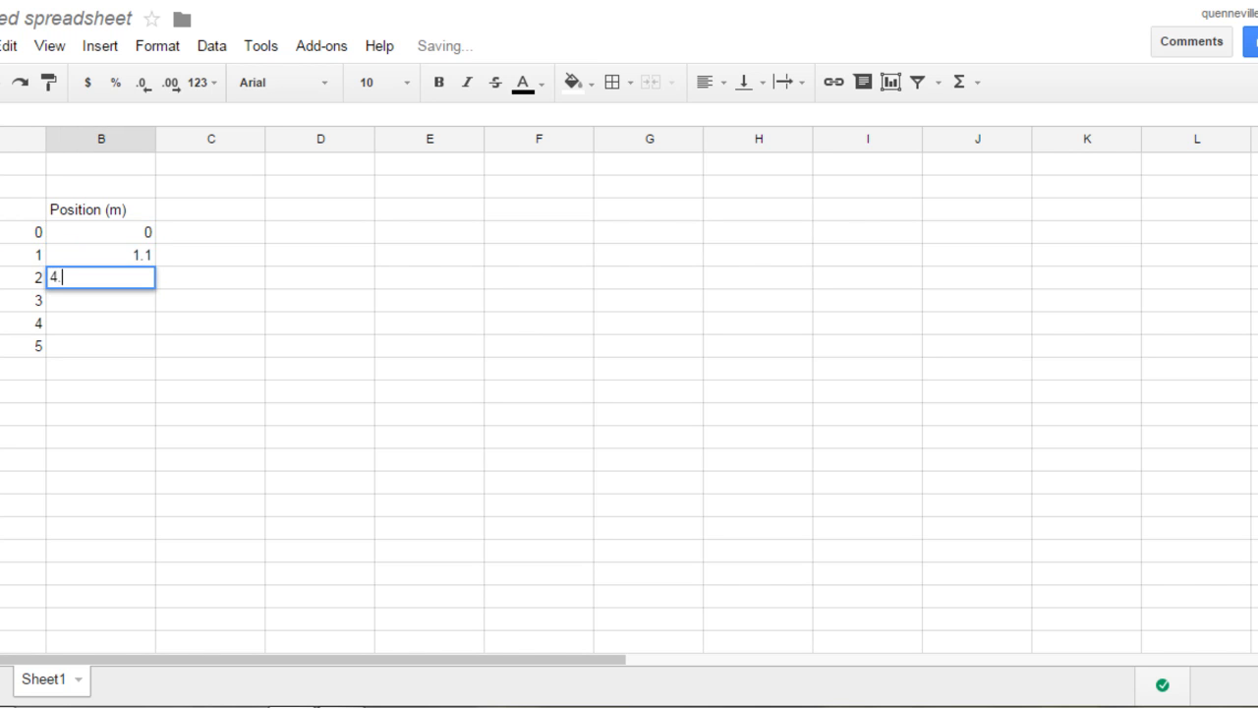
key("Return")
type("9.2")
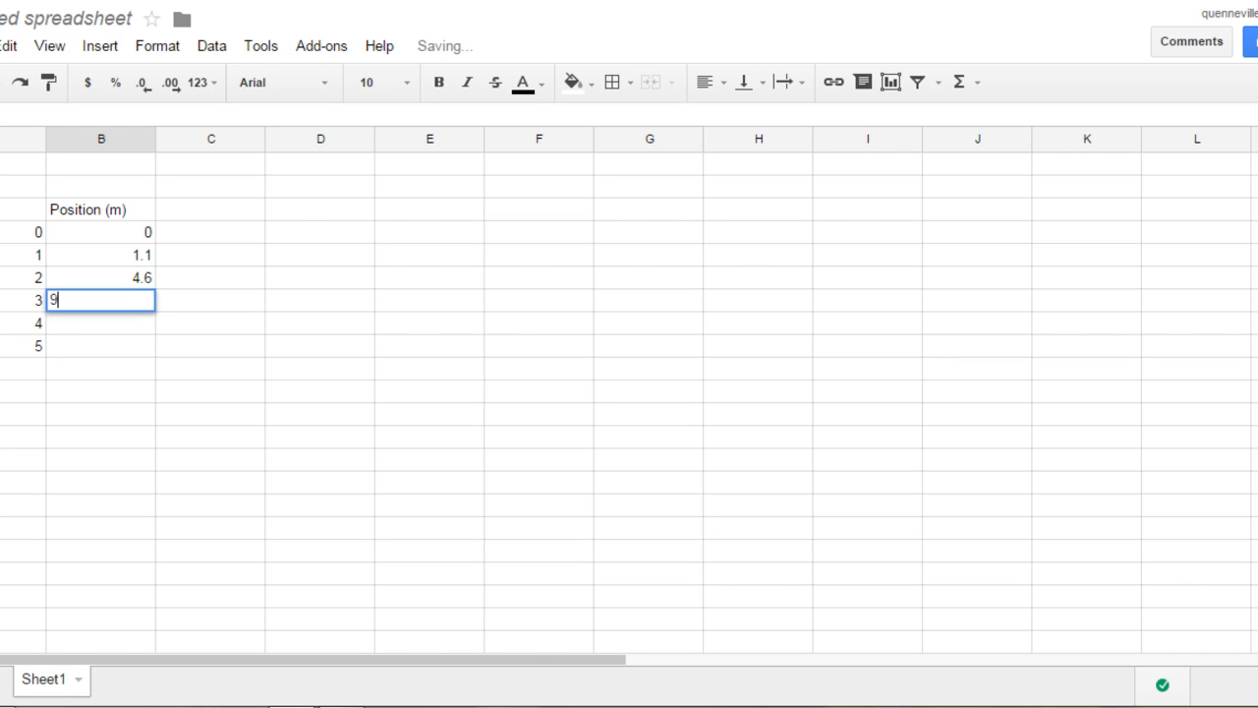
key("Return")
type("16")
key("Return")
type("2")
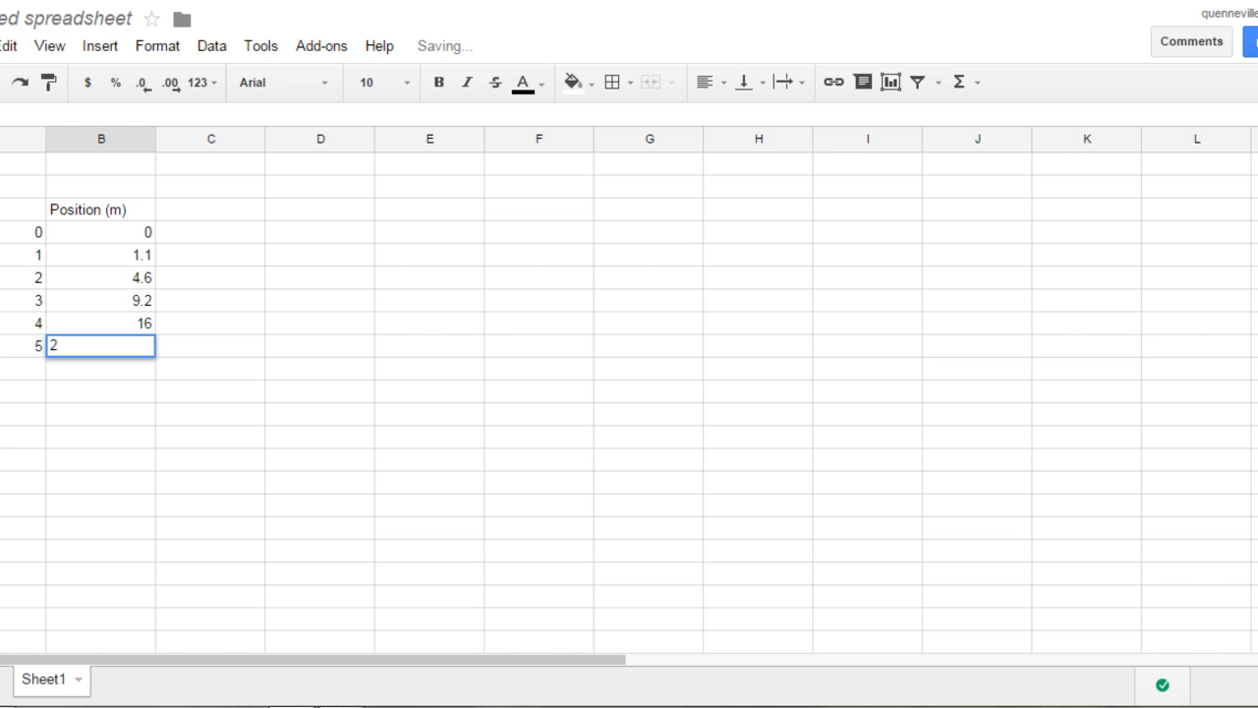
type("3.")
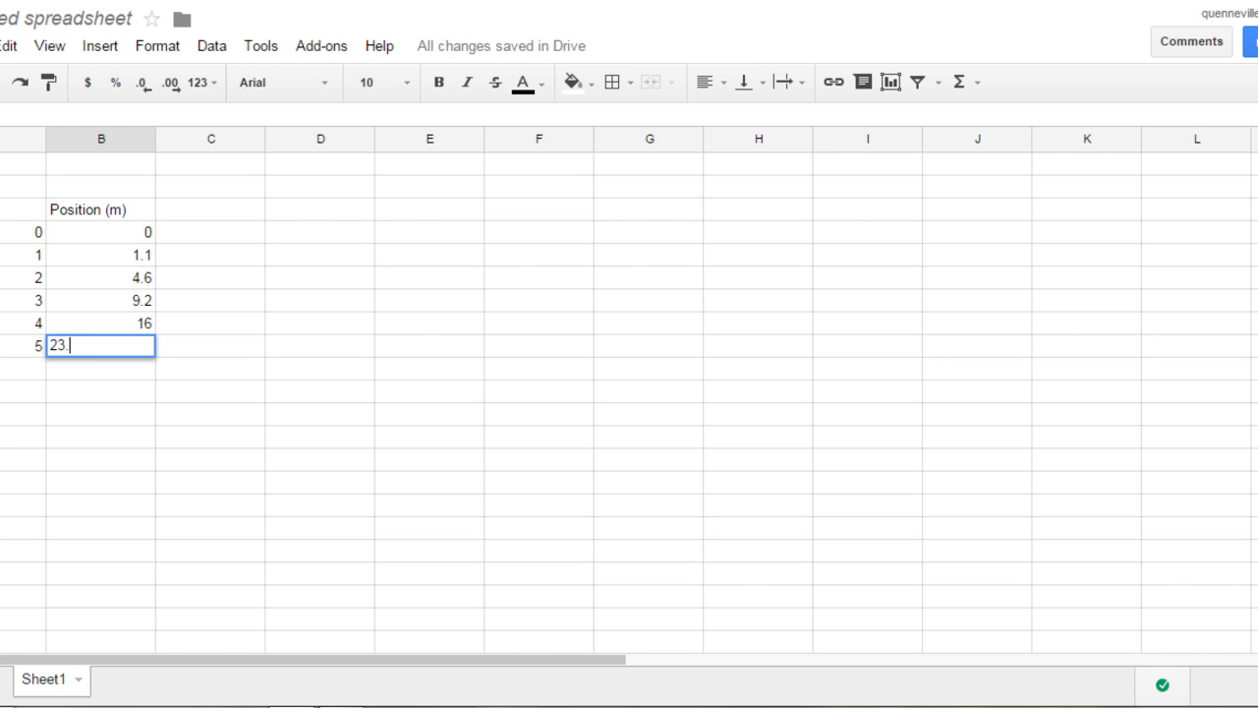
type("7")
key("Return")
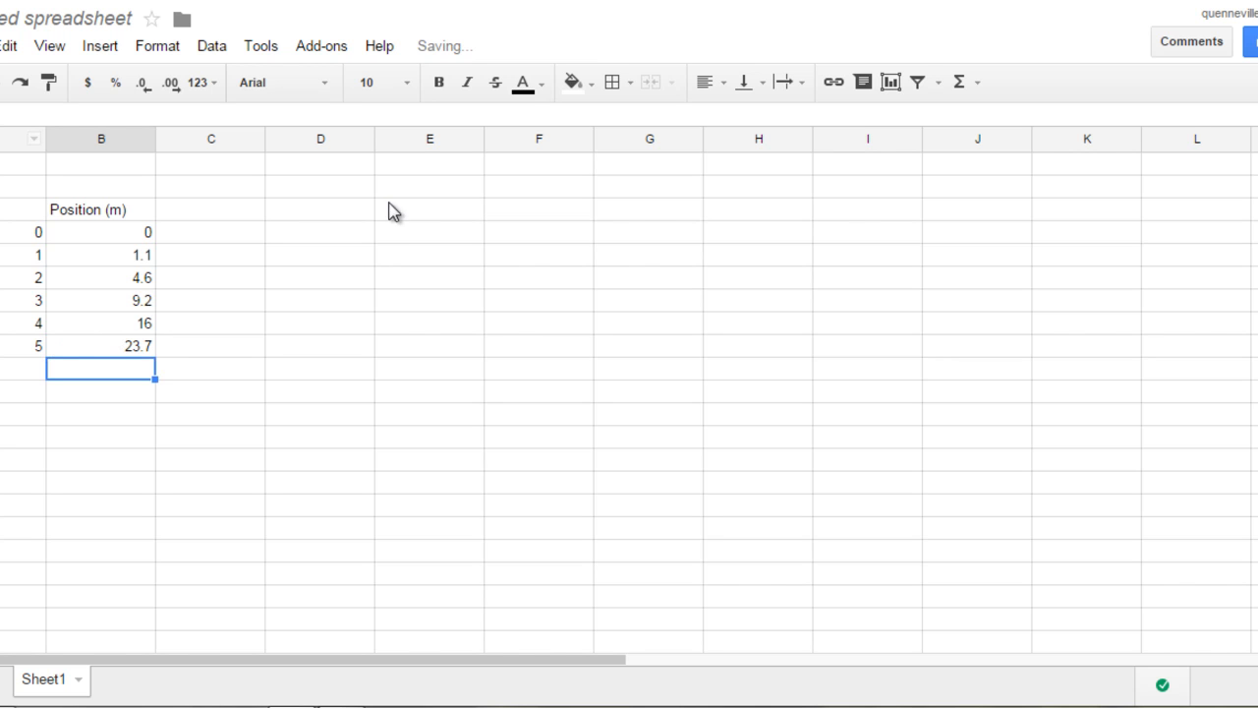
- Give the two heading cells A3:B3 a yellow fill
left_click_drag(10, 214, 101, 210)
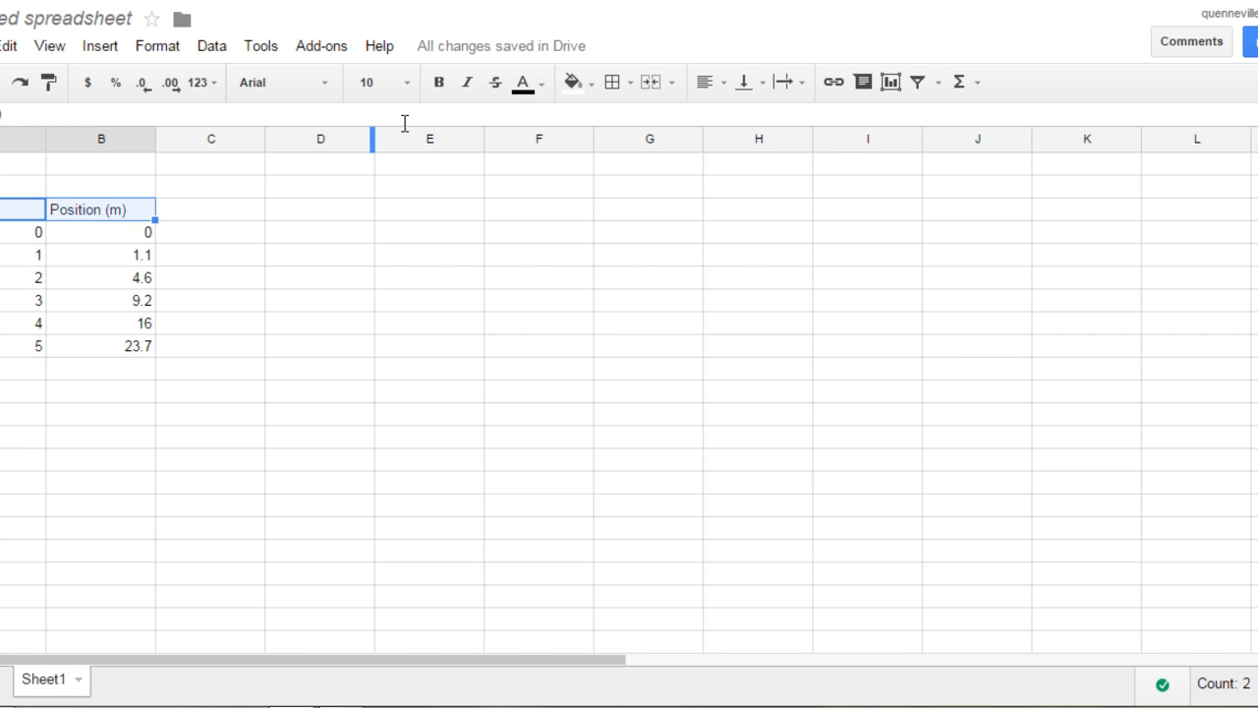
left_click(581, 86)
left_click(639, 176)
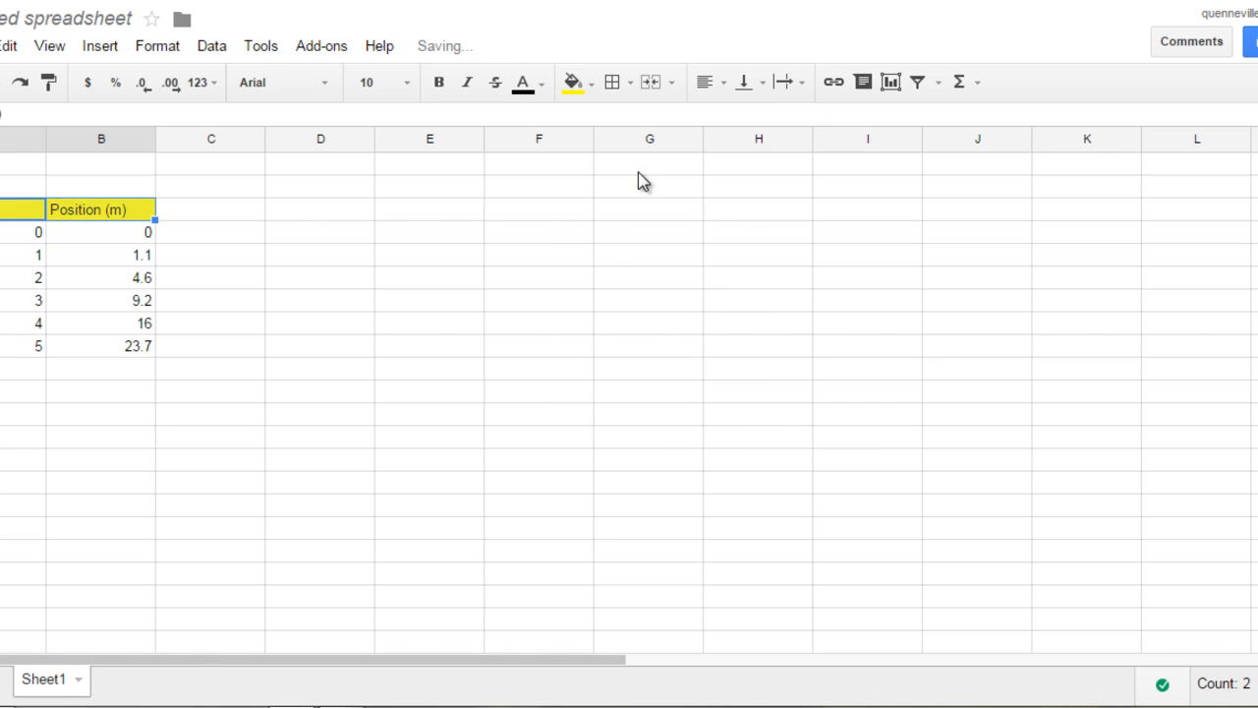
- Centre the text of the two heading cells and make it bold
left_click(716, 85)
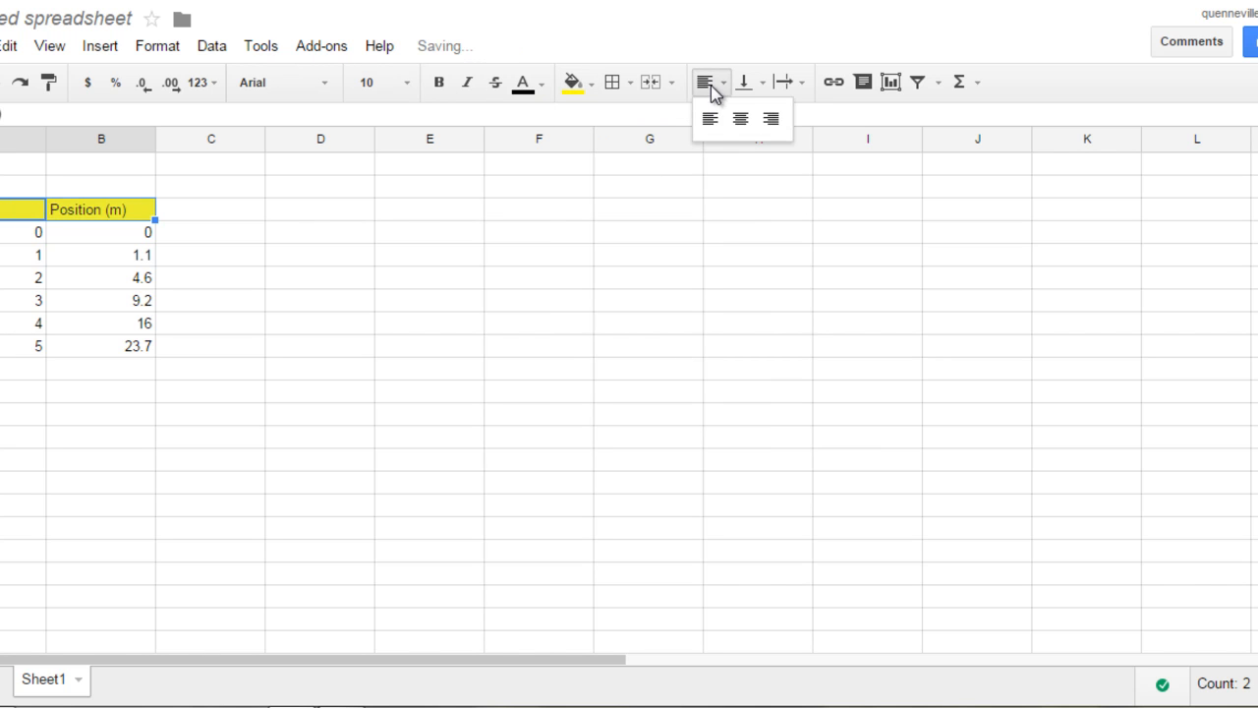
left_click(741, 126)
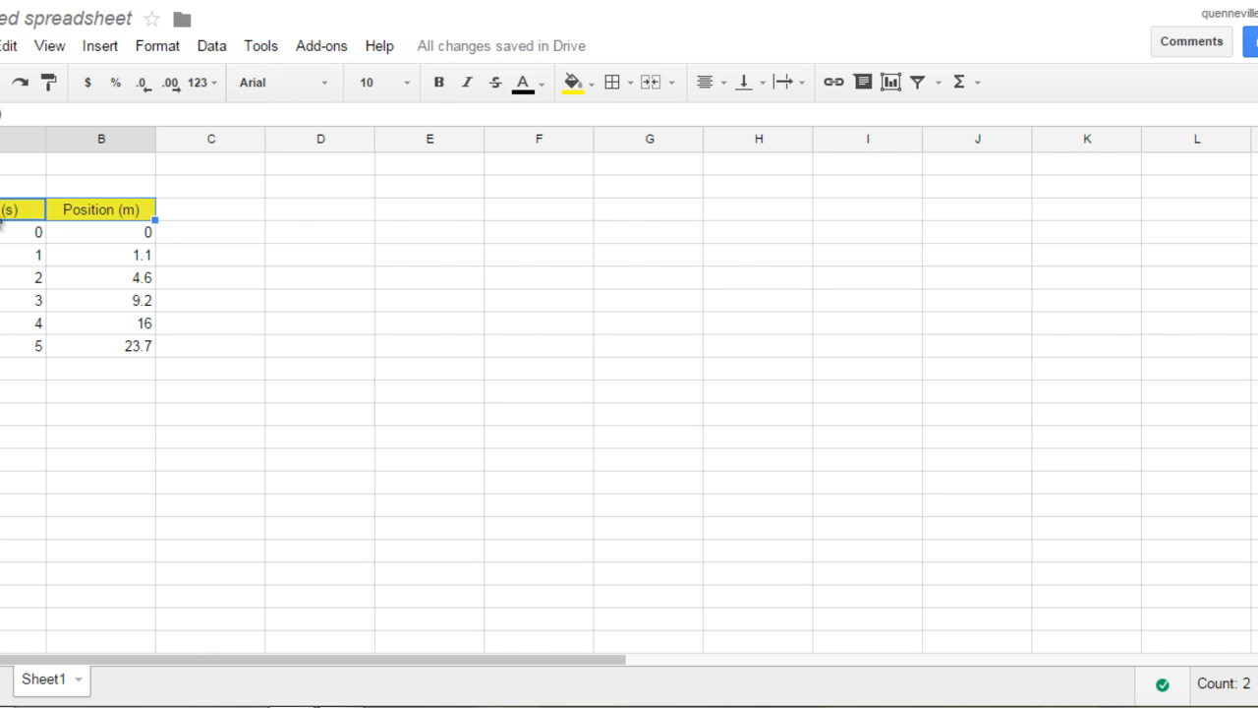
key("ctrl+b")
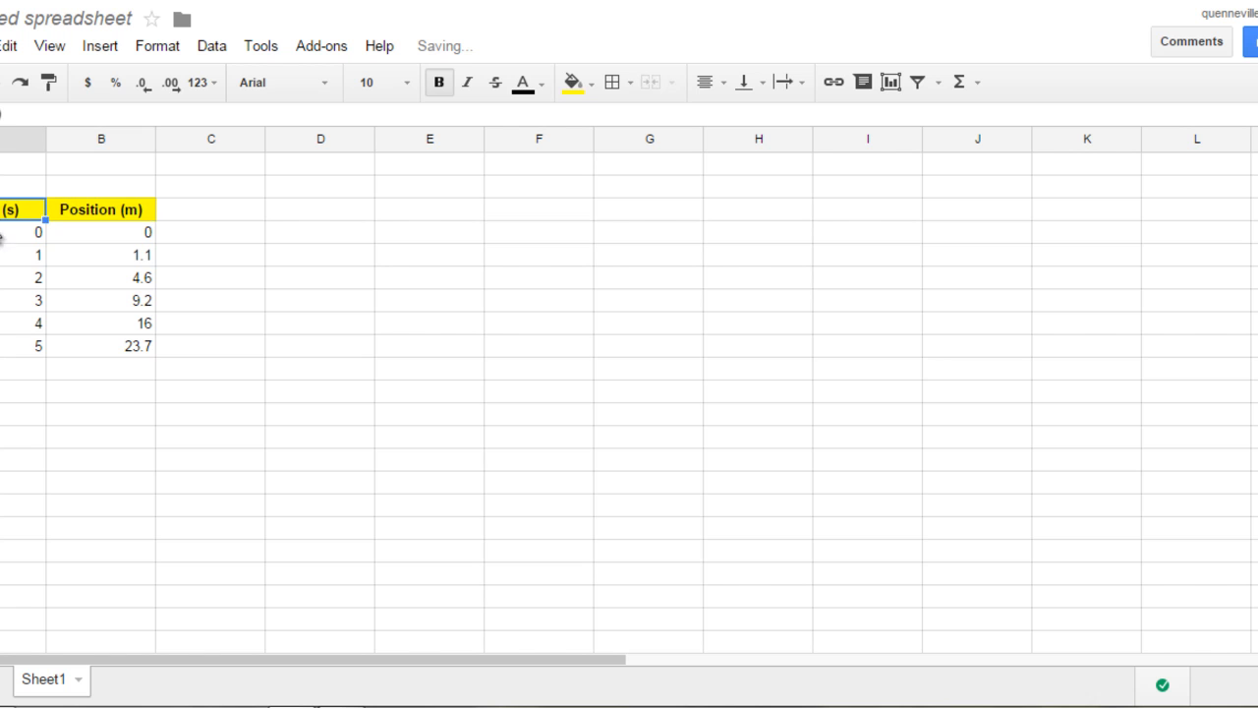
- Centre the contents of the whole data table A3:B9 horizontally
left_click_drag(3, 346, 131, 211)
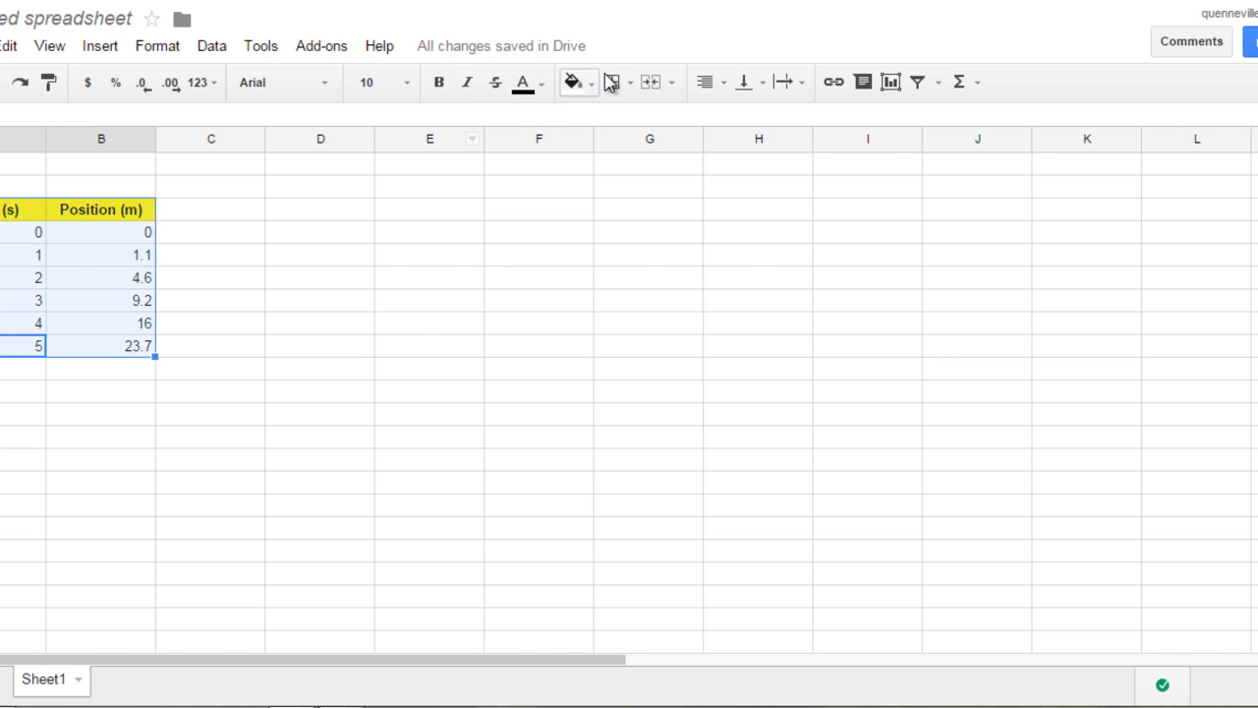
left_click(714, 85)
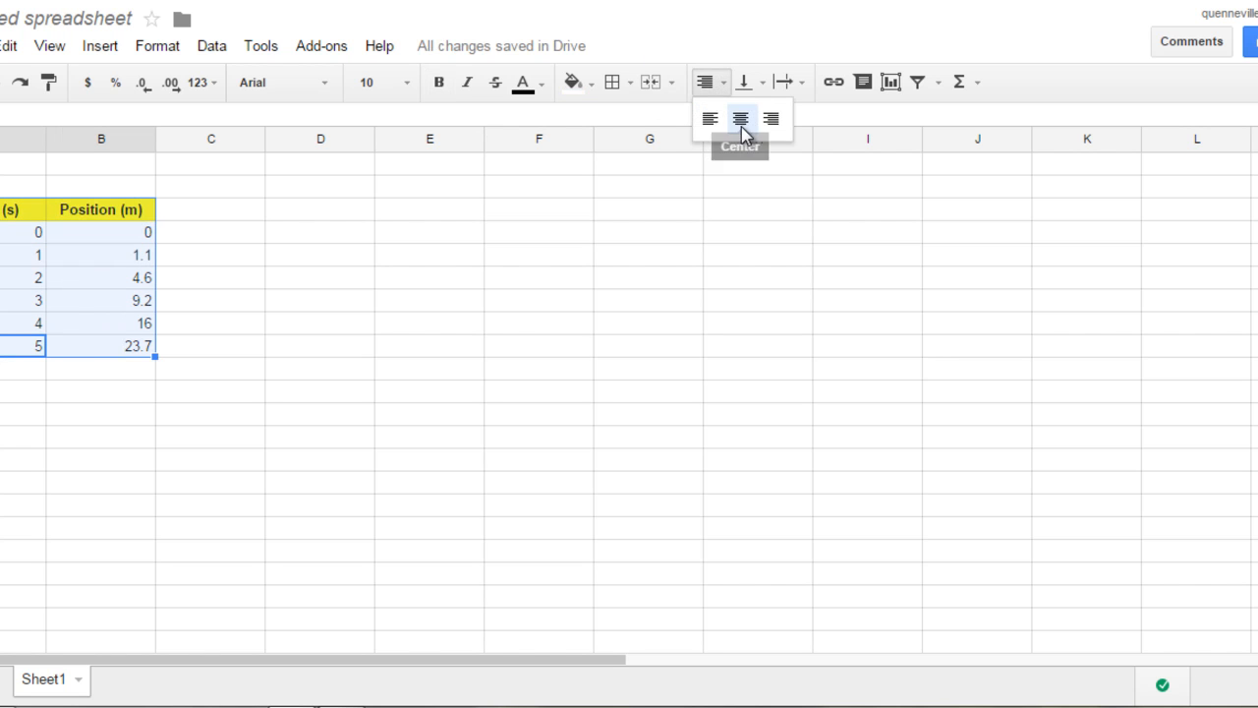
left_click(739, 119)
left_click(346, 421)
left_click_drag(19, 209, 112, 358)
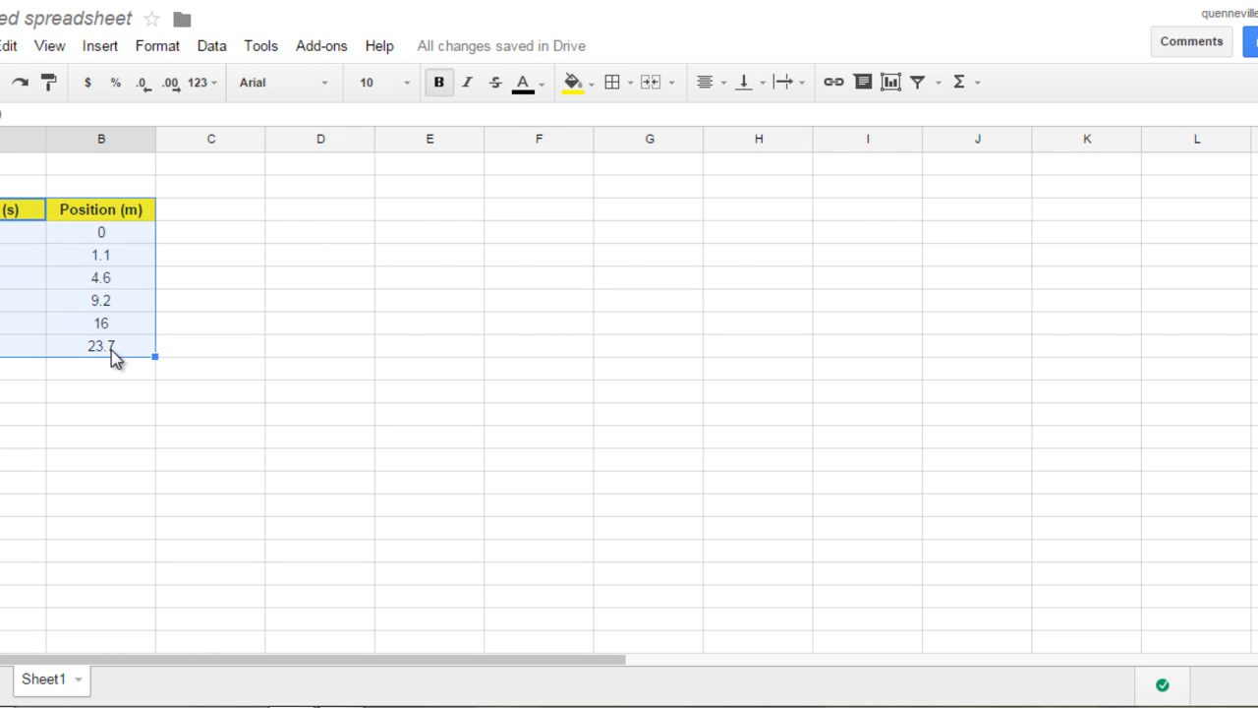
left_click(613, 85)
left_click(366, 332)
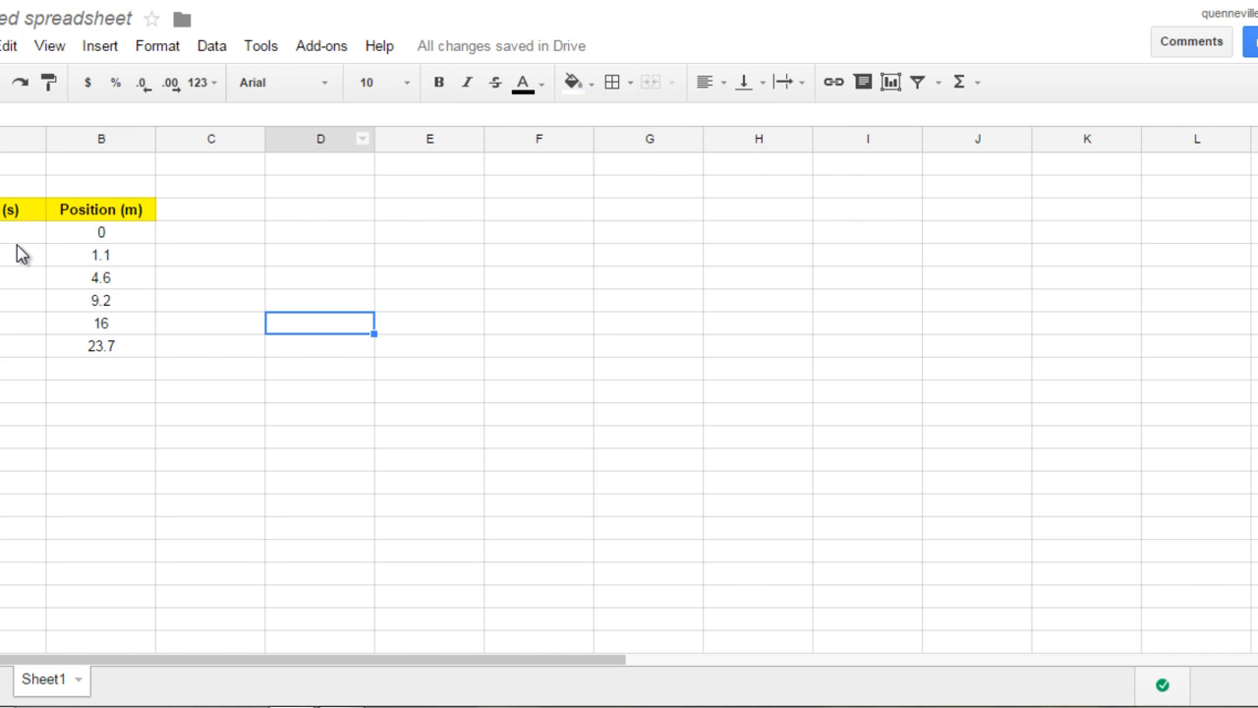
- Apply all borders around and between the cells of the data table A3:B9
left_click_drag(10, 210, 104, 362)
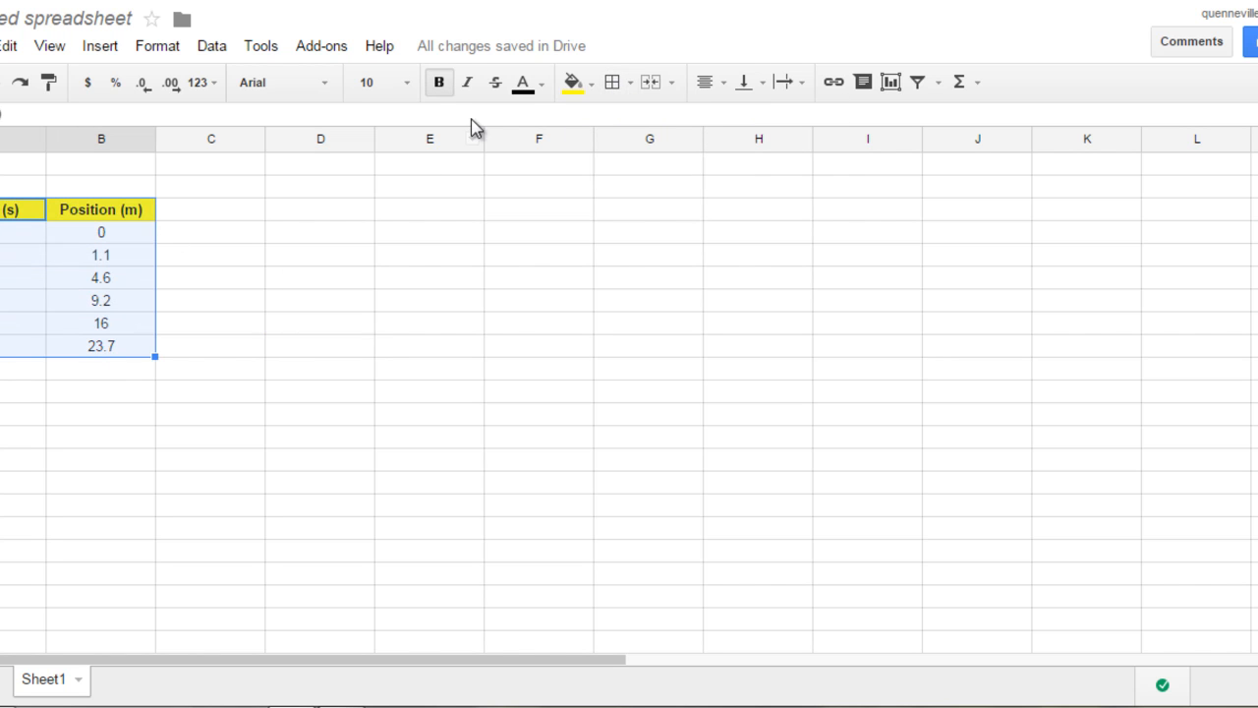
left_click(612, 85)
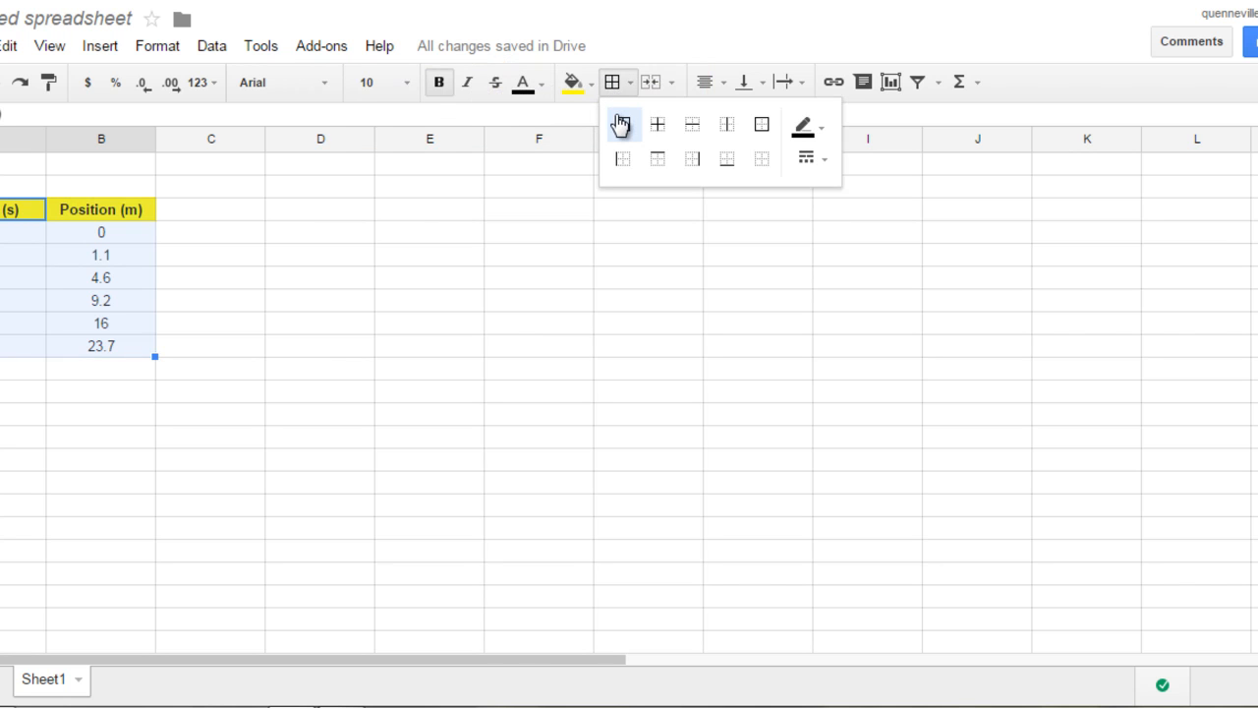
left_click(620, 124)
left_click(6, 214)
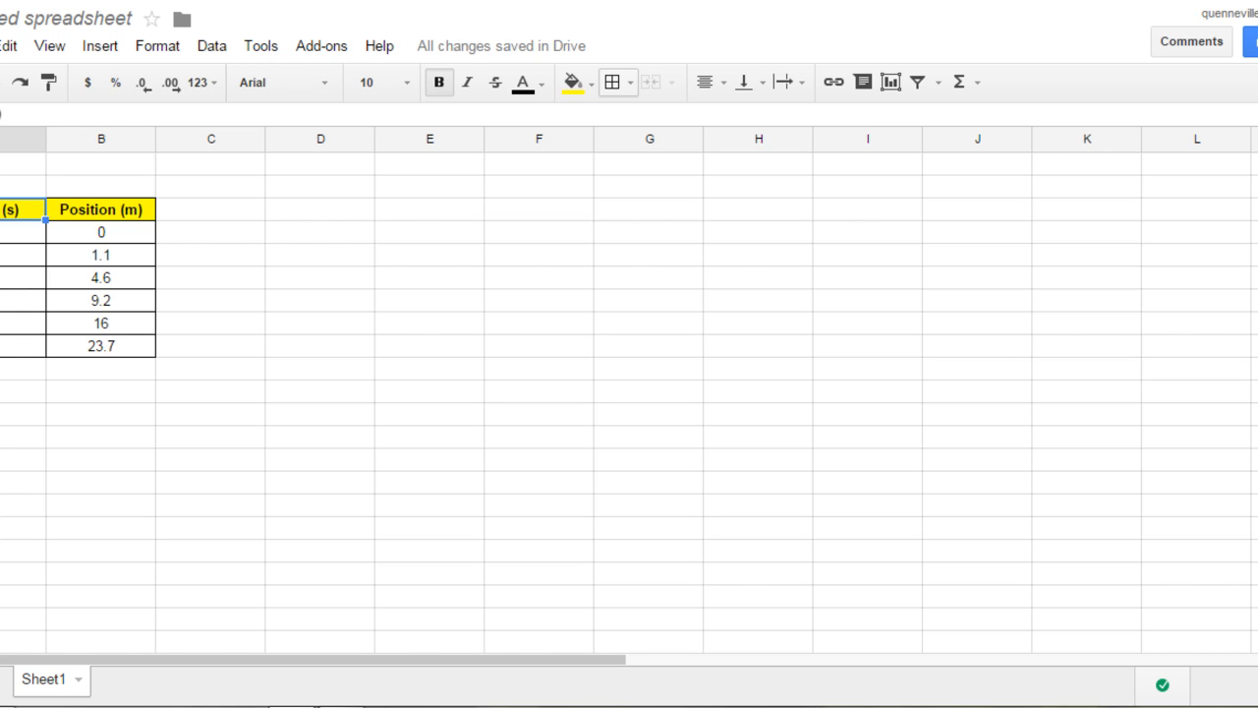
- Start a new chart from the data table A3:B9 and set its type to Scatter chart
left_click_drag(20, 209, 115, 358)
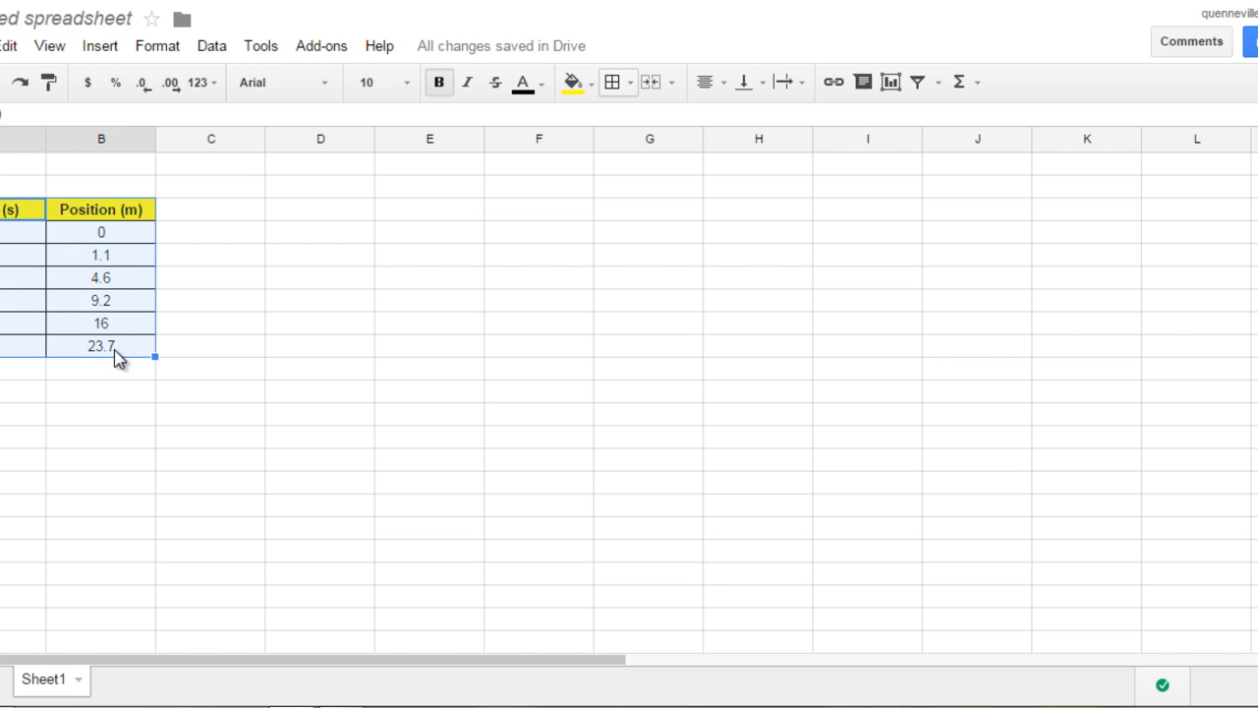
left_click(105, 48)
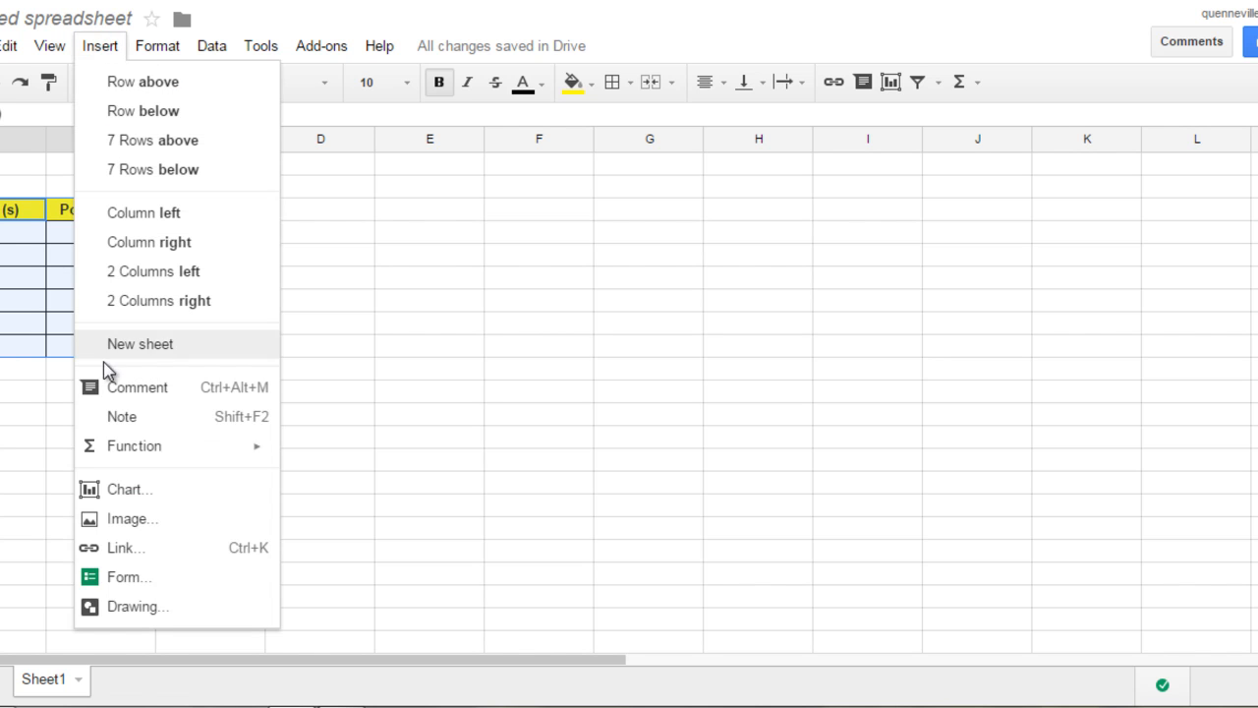
left_click(128, 494)
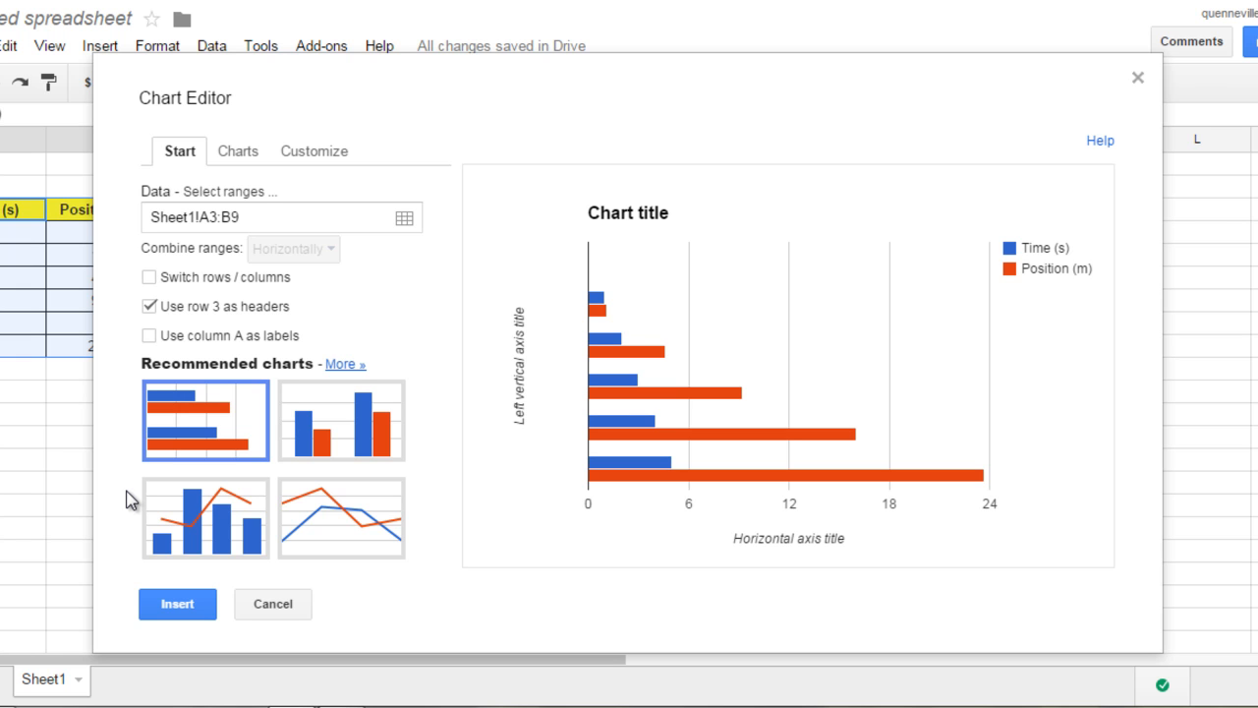
left_click(248, 164)
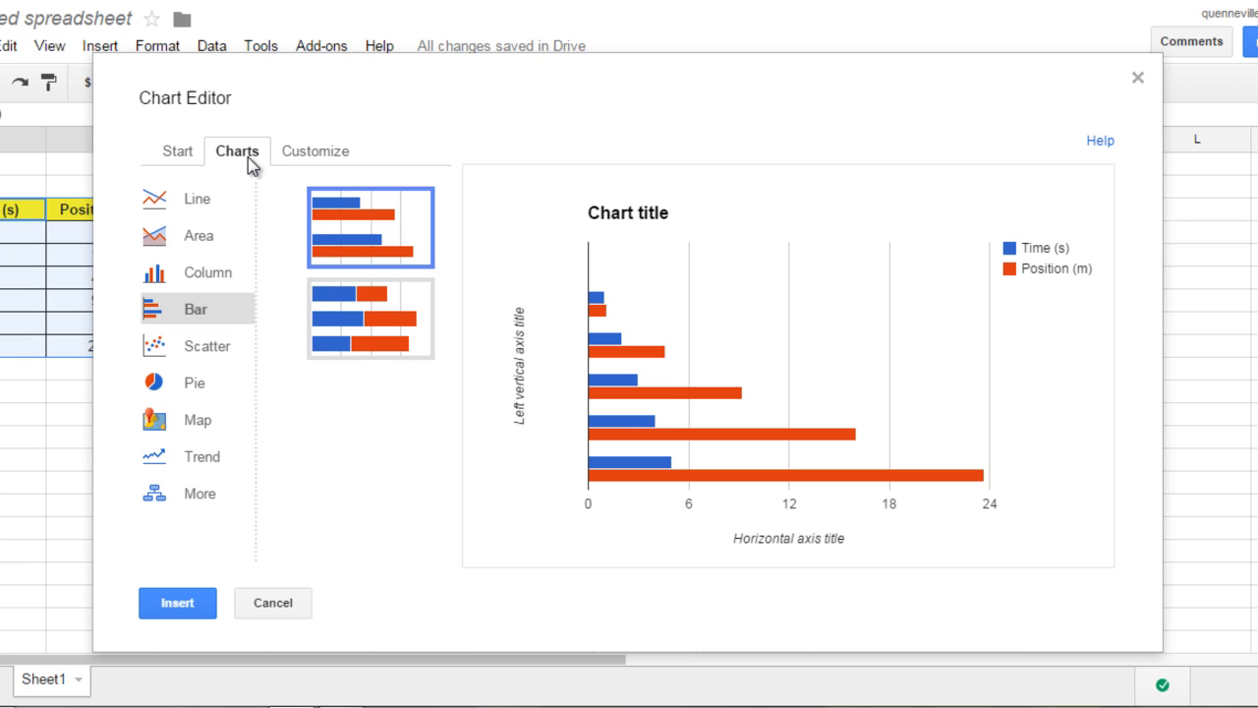
left_click(207, 349)
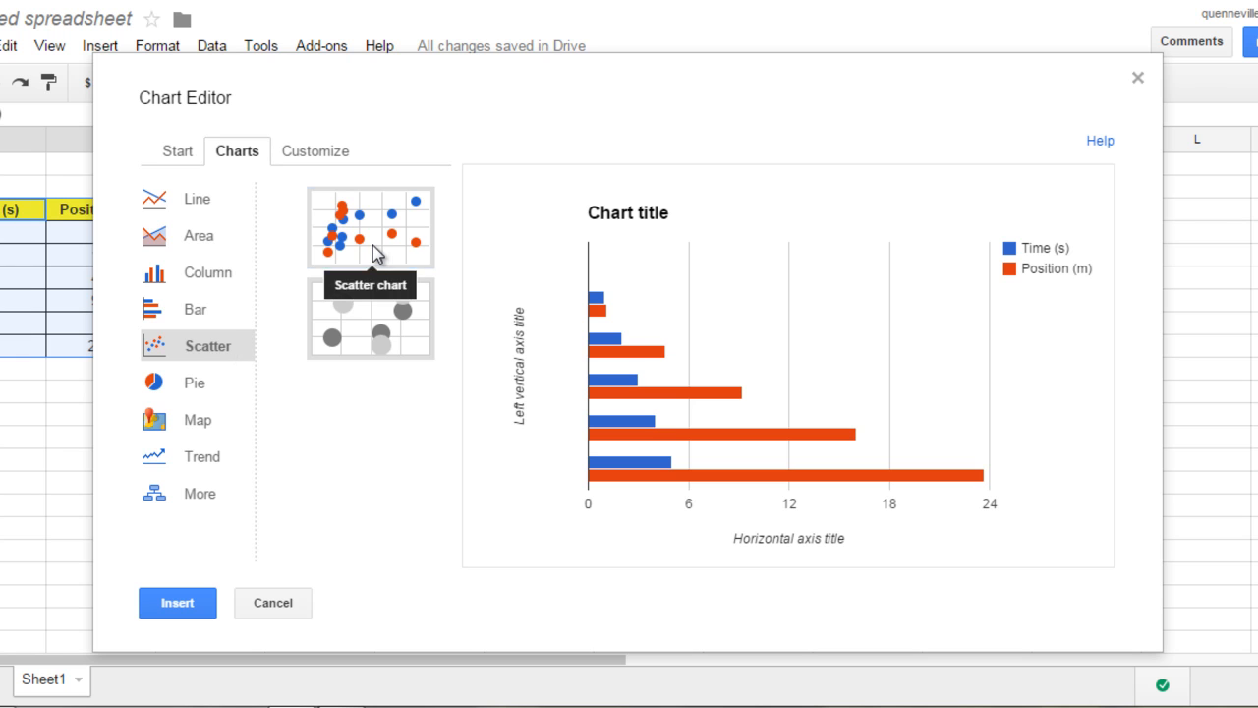
left_click(374, 254)
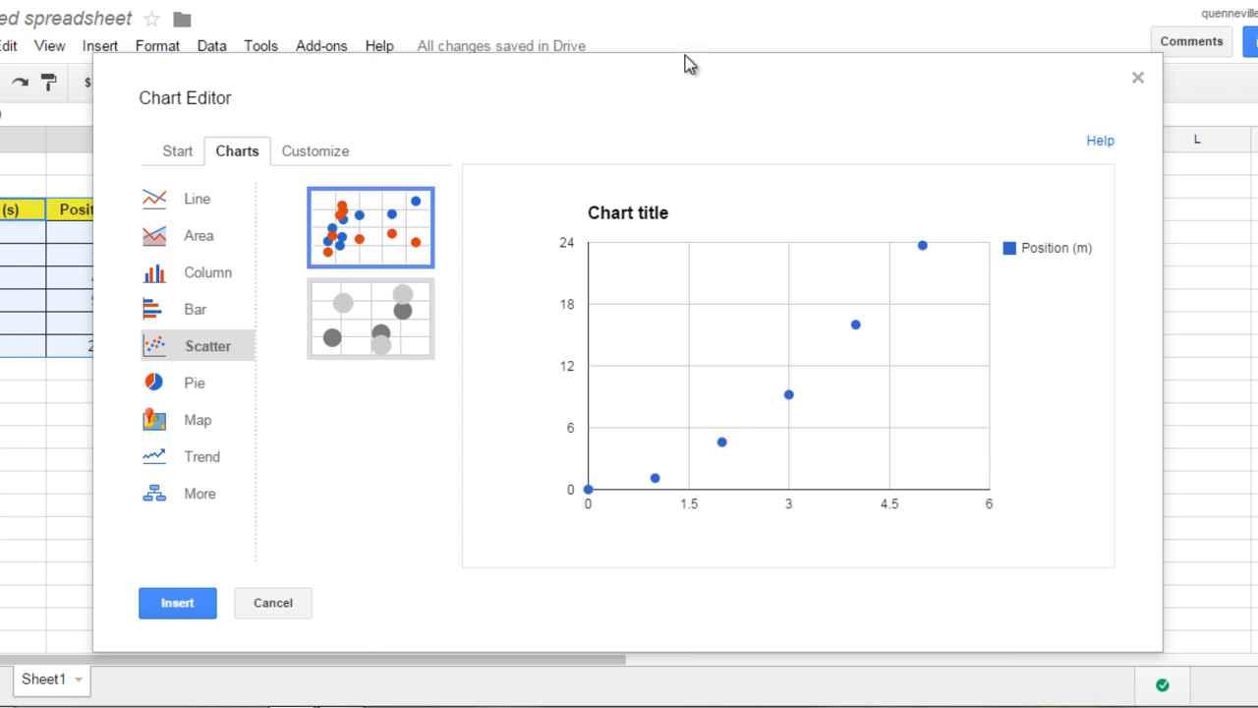
- Remove the legend from the scatter chart by setting its position to None
left_click(315, 153)
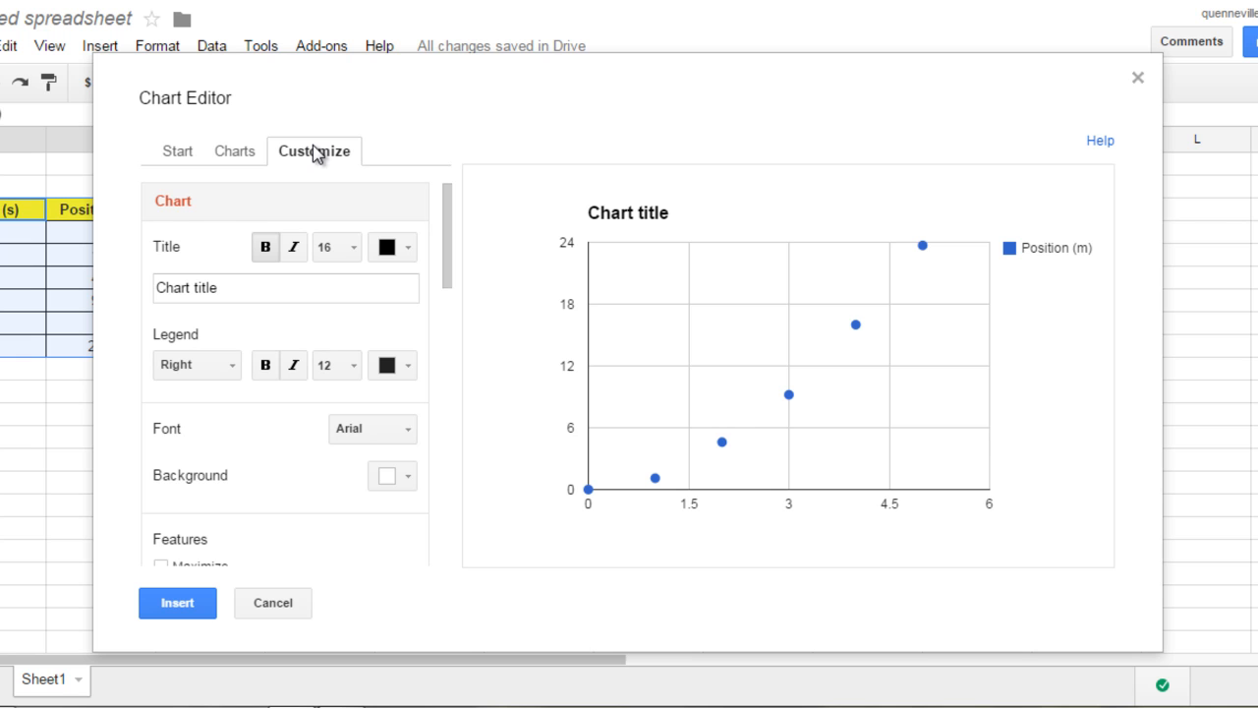
left_click(276, 289)
triple_click(276, 289)
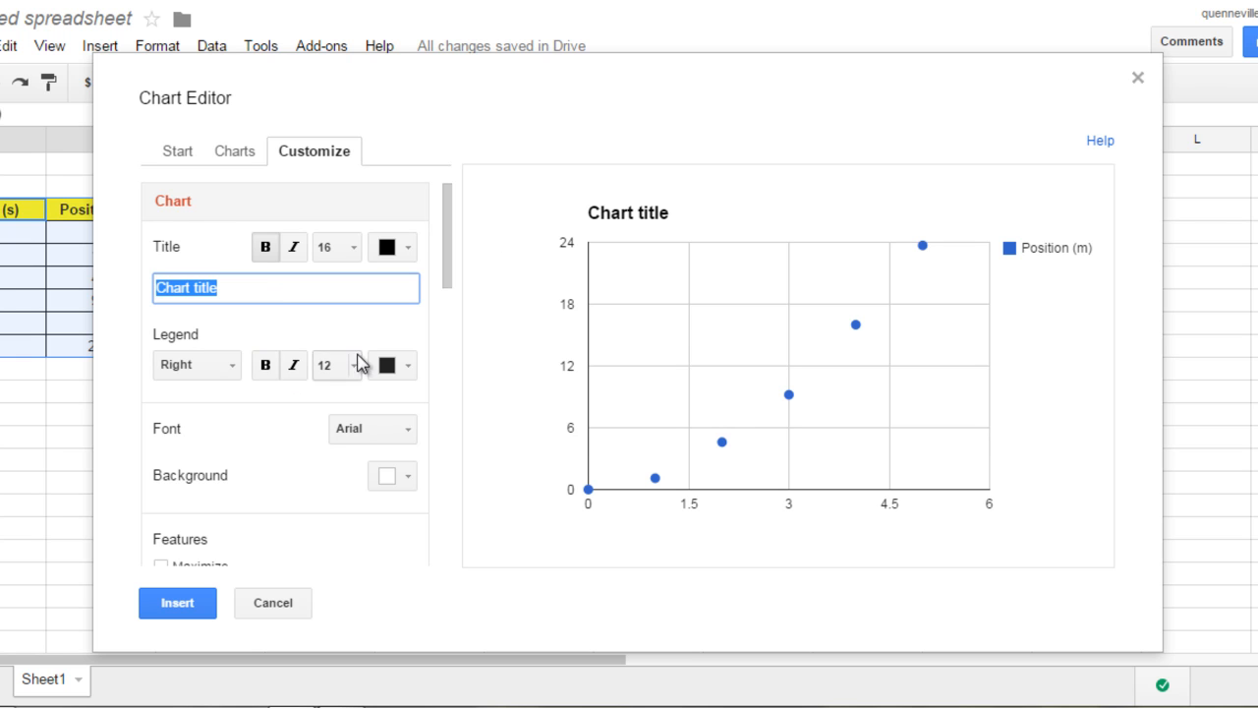
left_click_drag(448, 214, 456, 228)
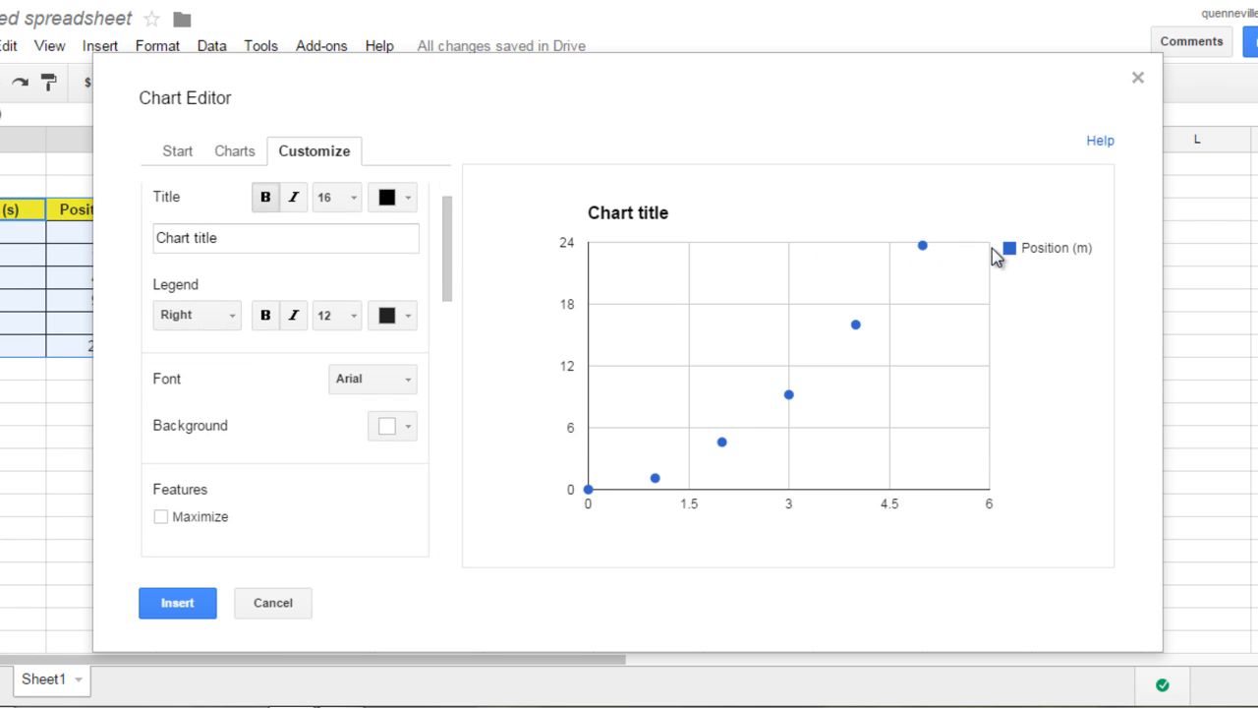
left_click(232, 316)
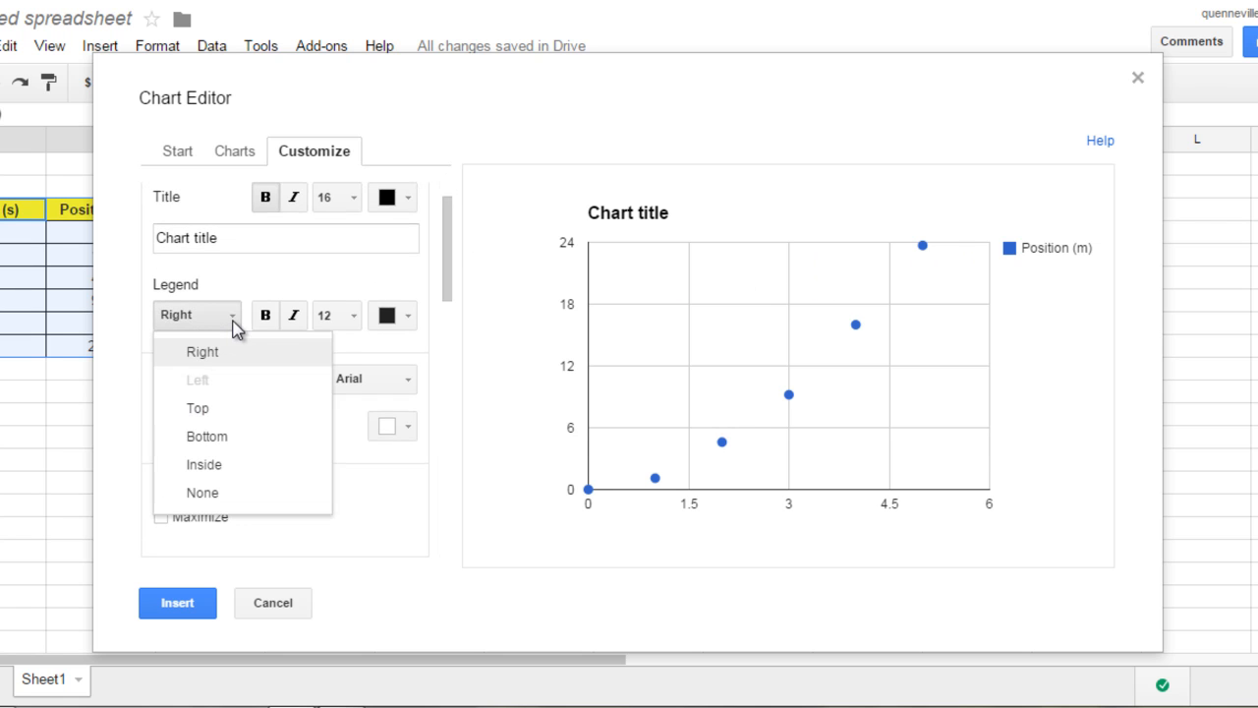
left_click(219, 493)
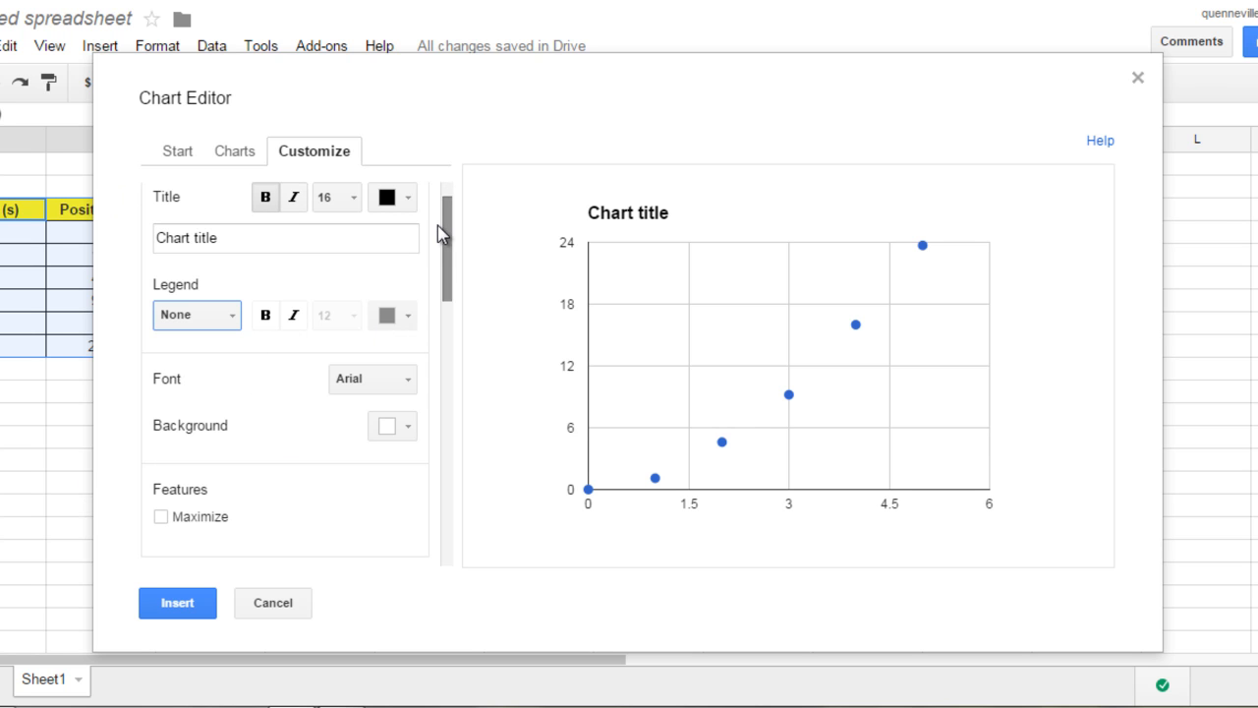
- Set the chart's horizontal axis range to a minimum of 0 and a maximum of 5
left_click_drag(448, 232, 452, 335)
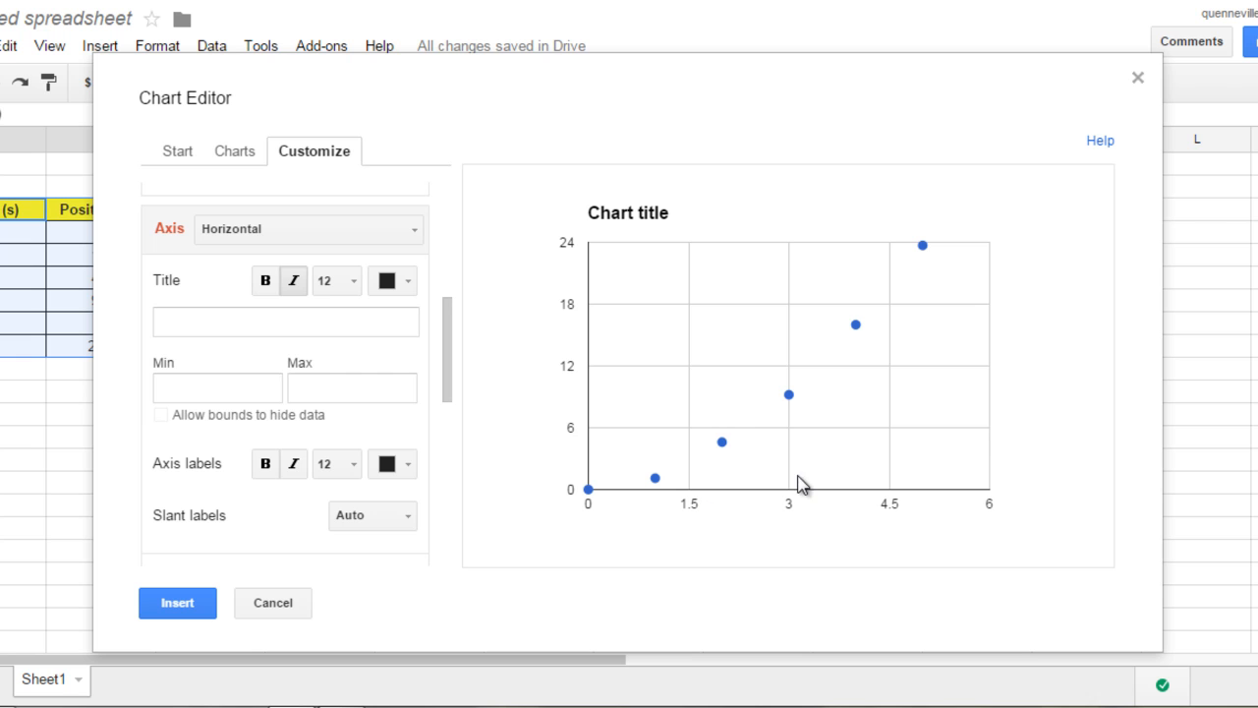
left_click(237, 394)
type("0")
left_click(313, 392)
type("5")
key("Tab")
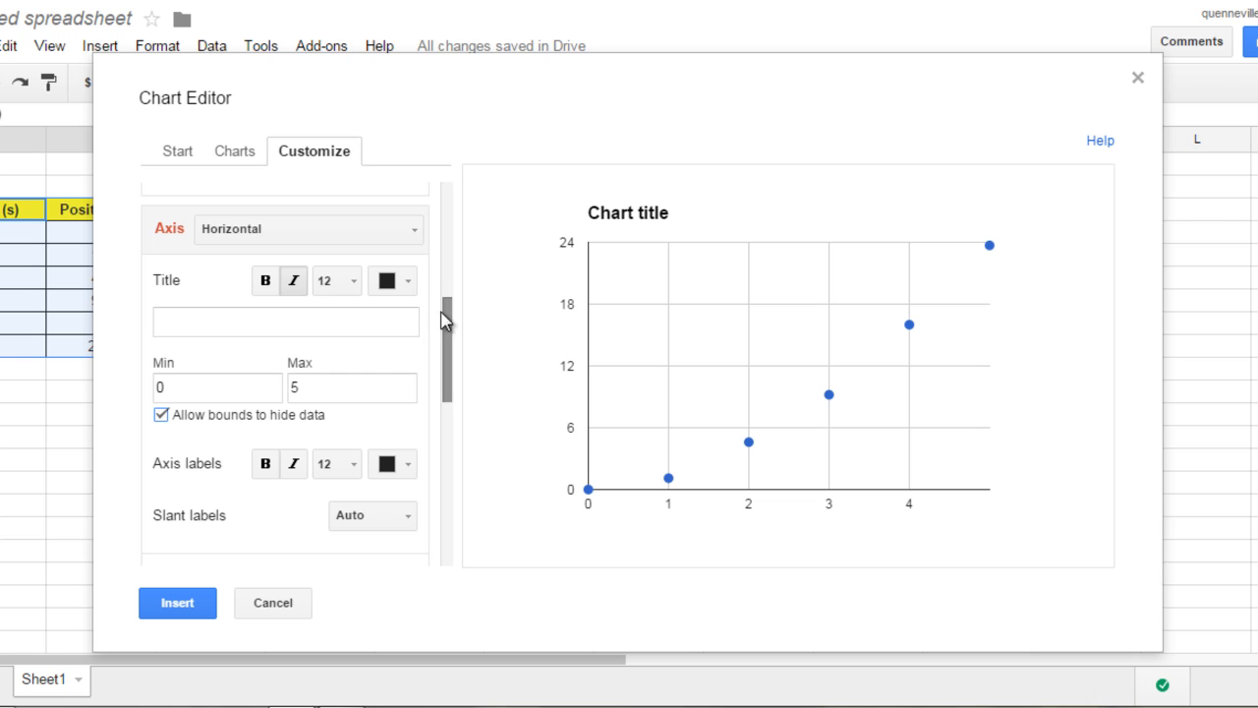
- Set the minor gridline count of the horizontal axis to 4
left_click_drag(449, 325, 454, 336)
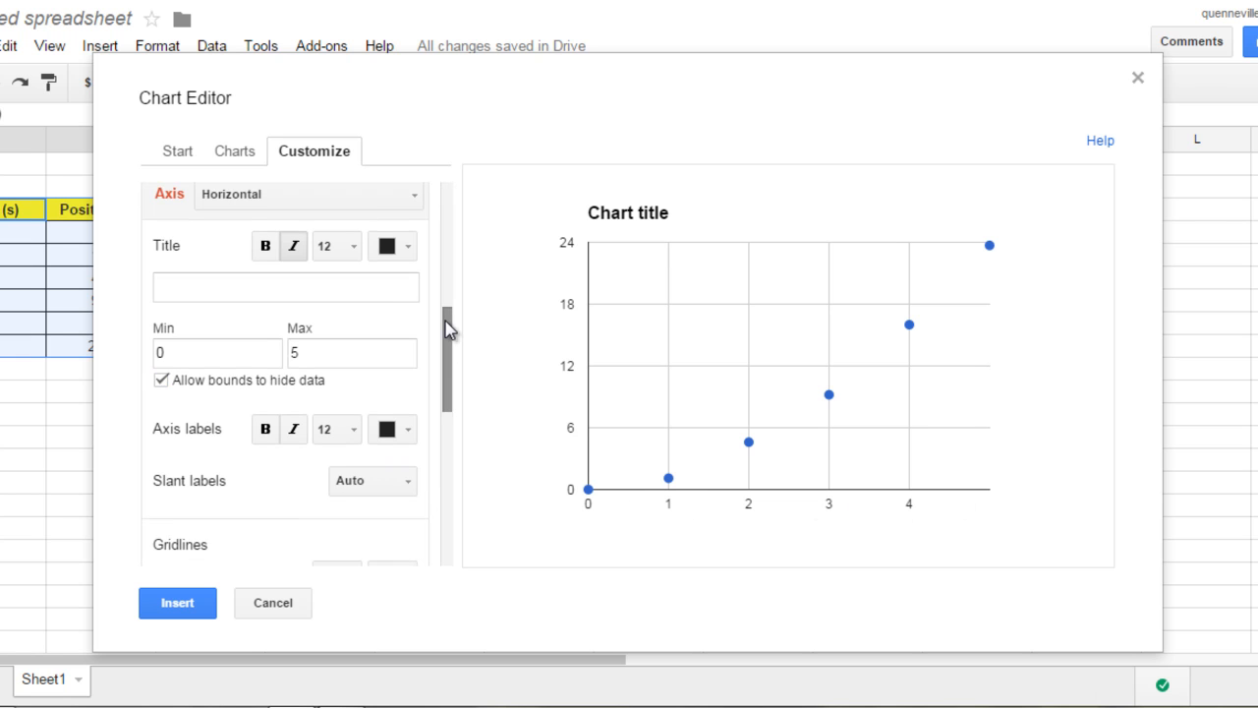
left_click_drag(451, 329, 456, 362)
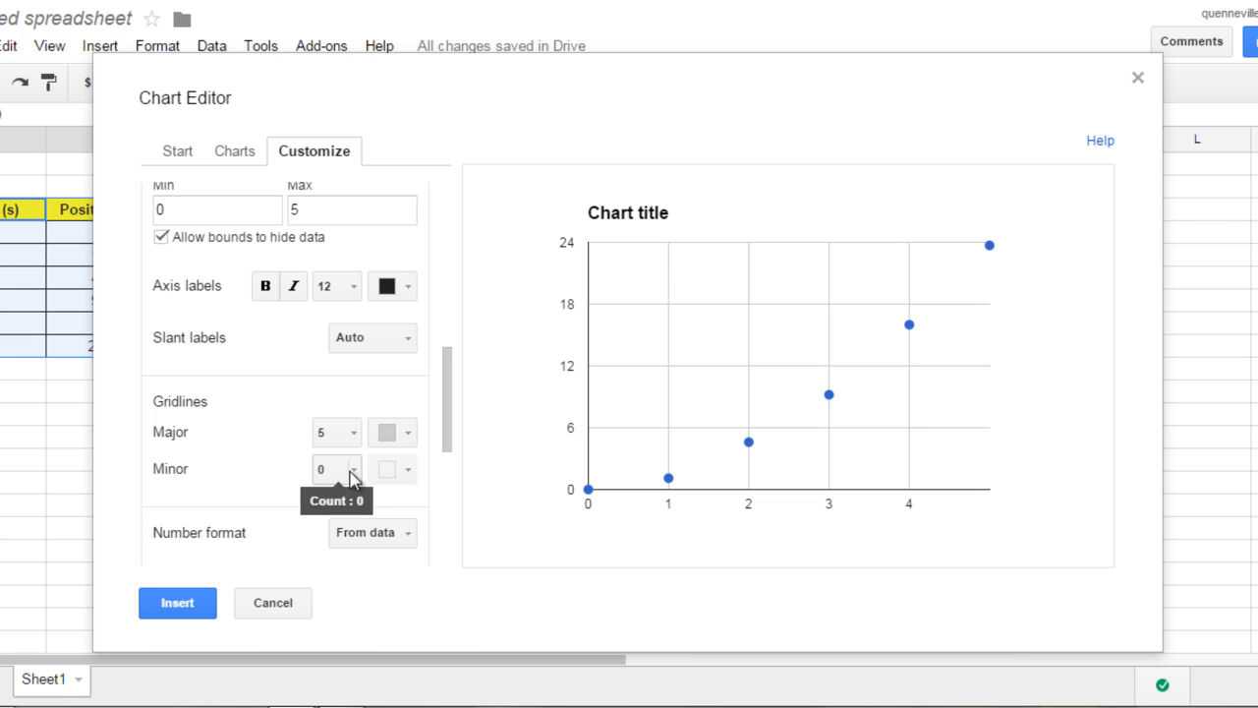
left_click(355, 472)
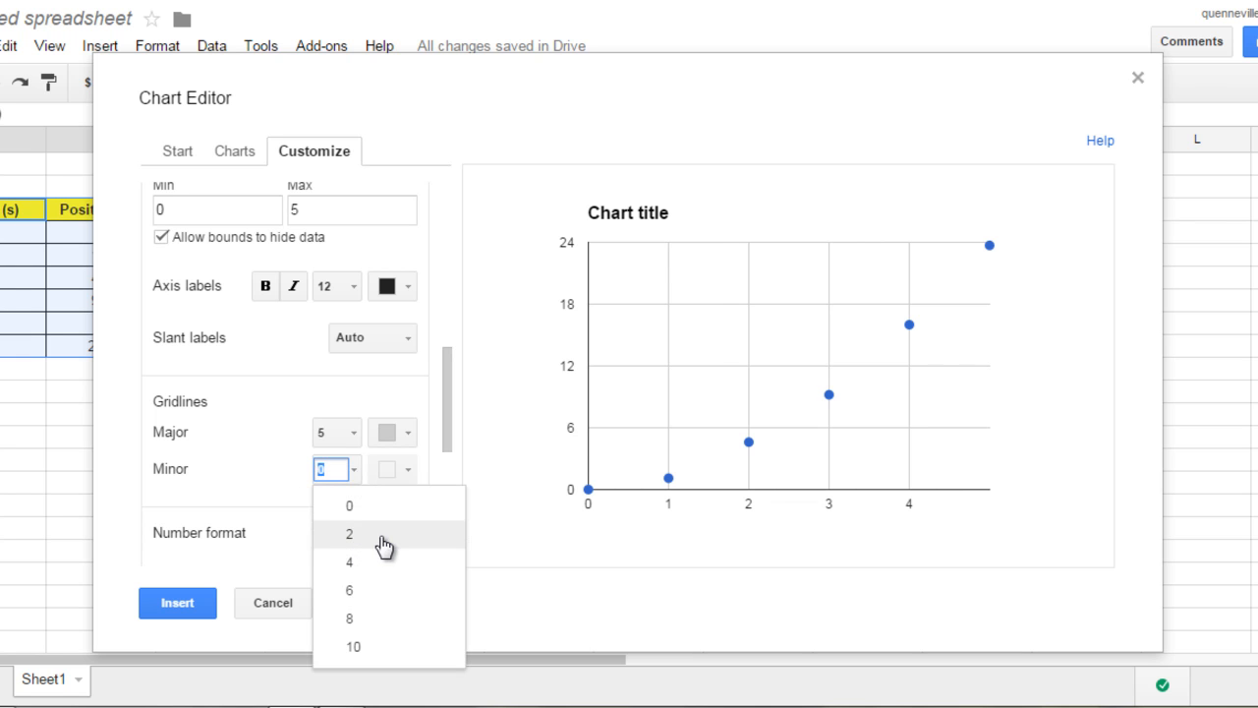
left_click(384, 540)
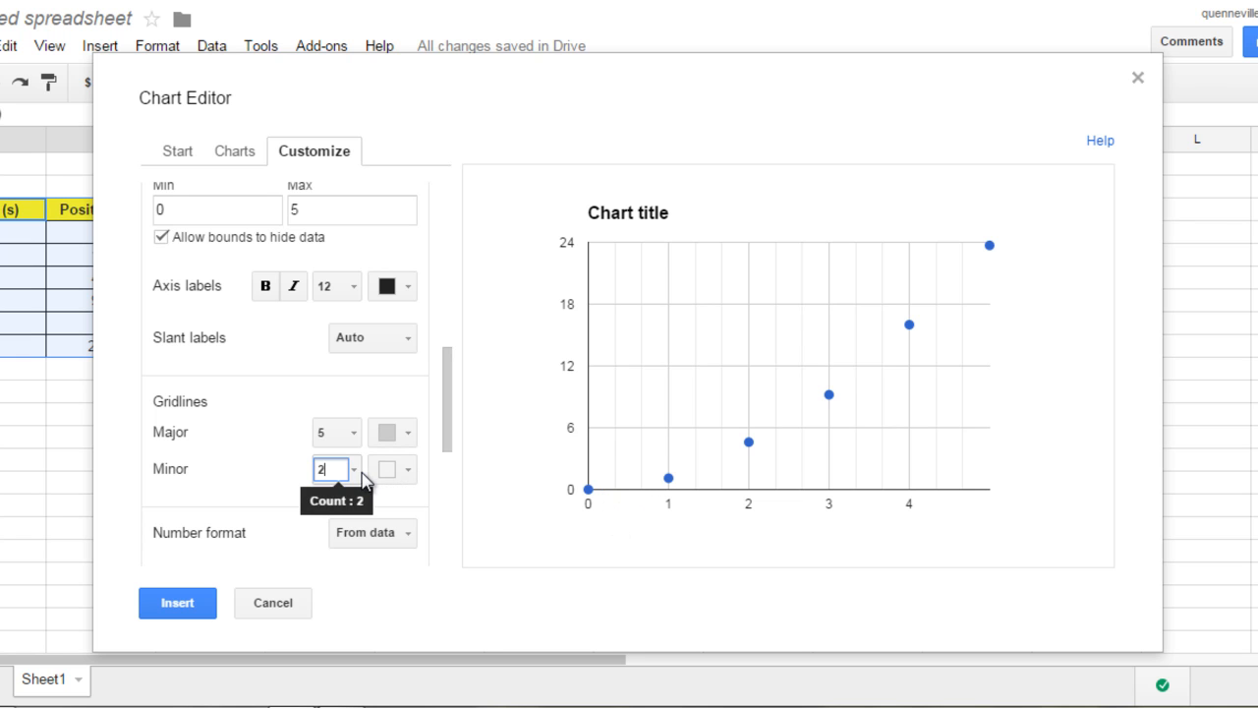
left_click(356, 472)
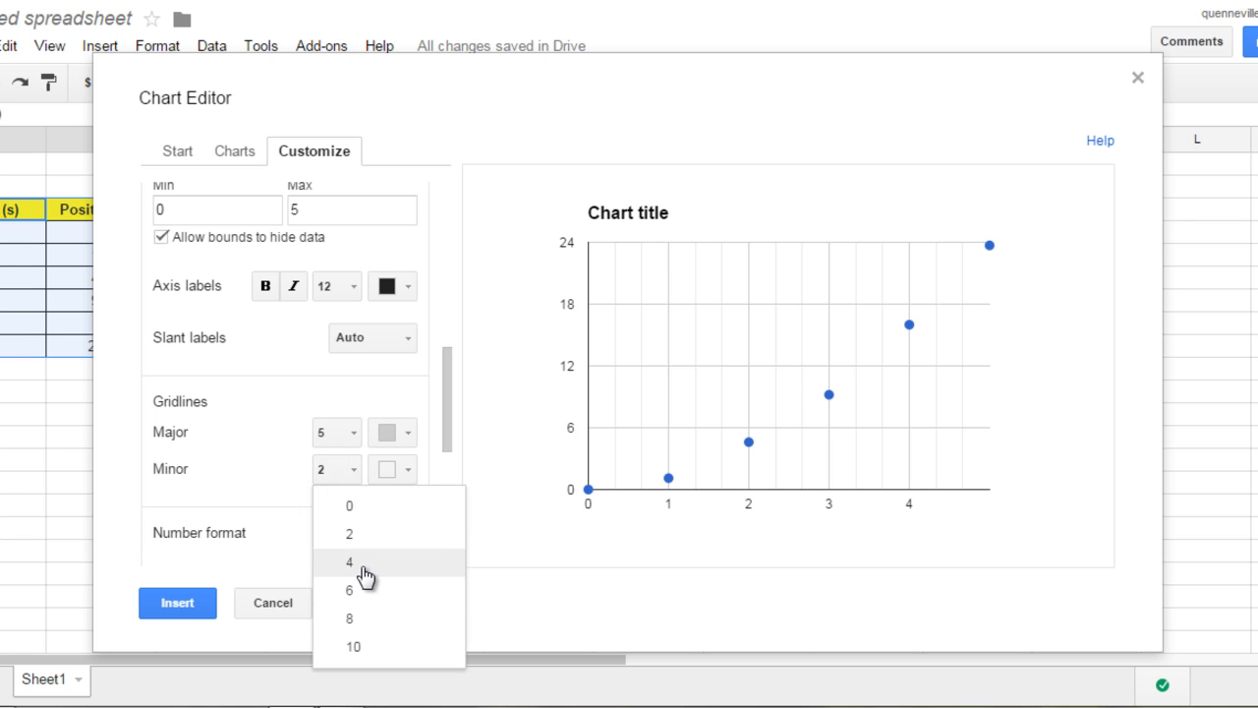
left_click(361, 565)
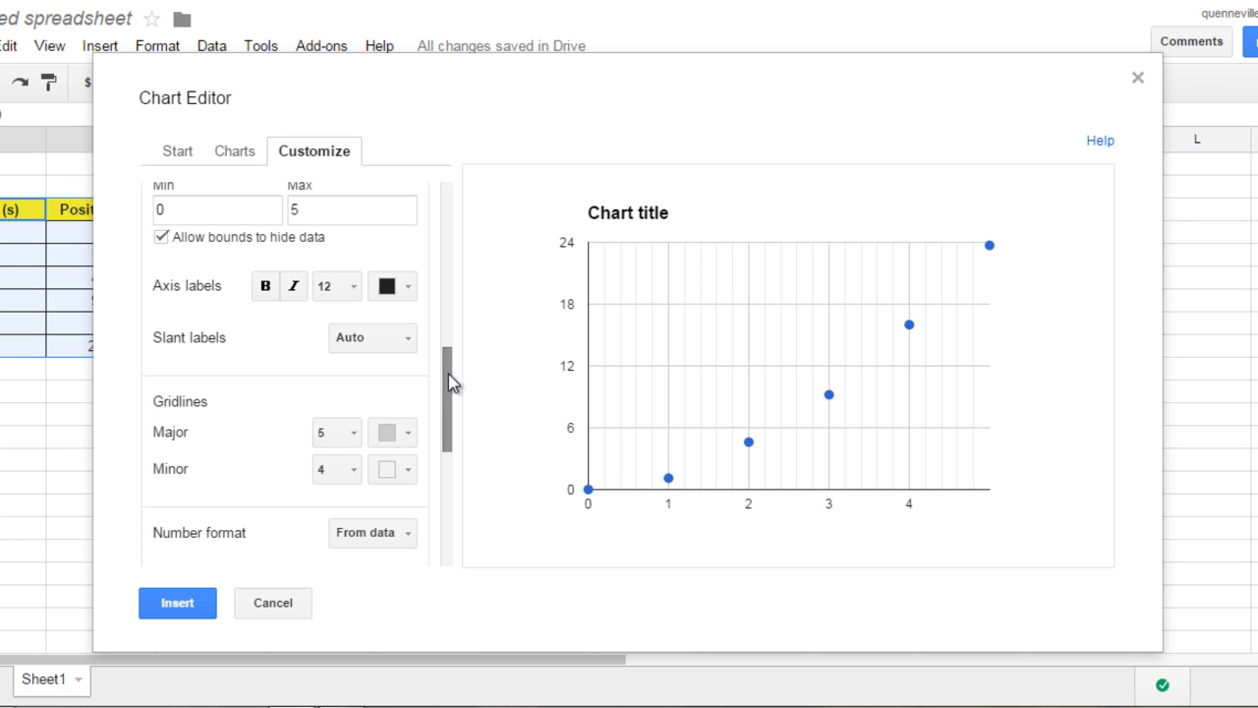
- Title the horizontal axis "Time (s)"
left_click_drag(454, 383, 469, 331)
left_click(375, 329)
type("Time (s)")
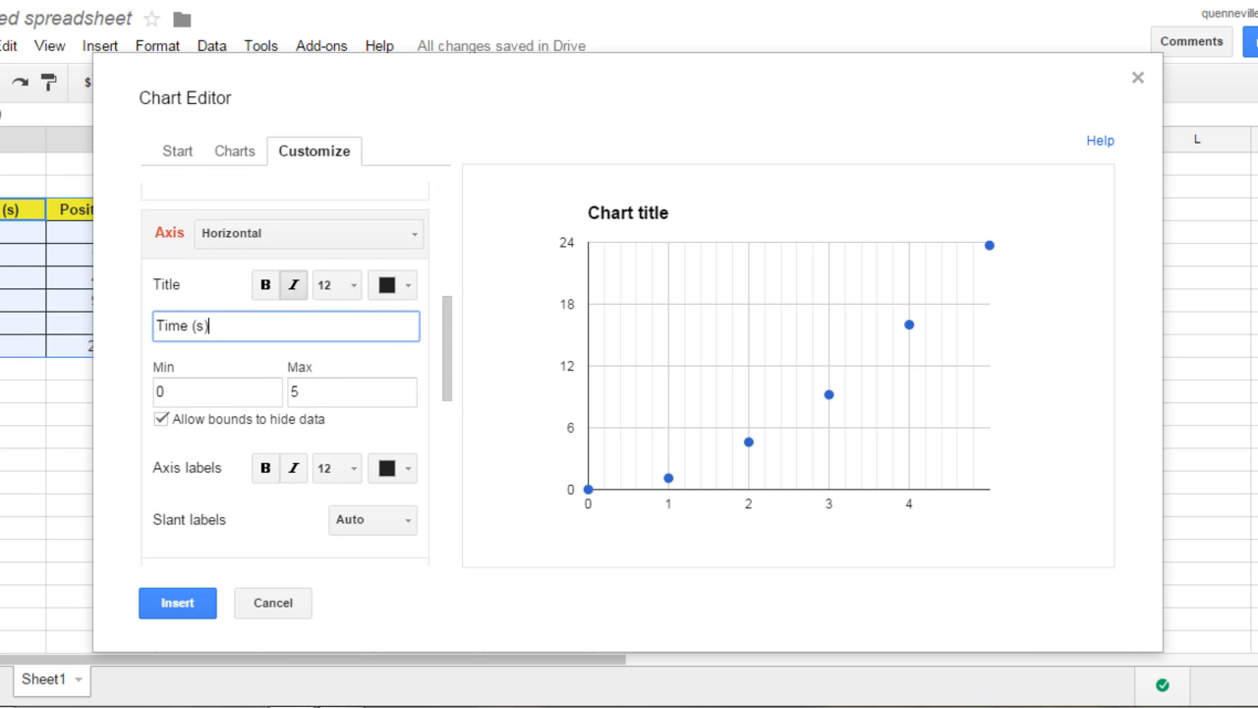
key("Tab")
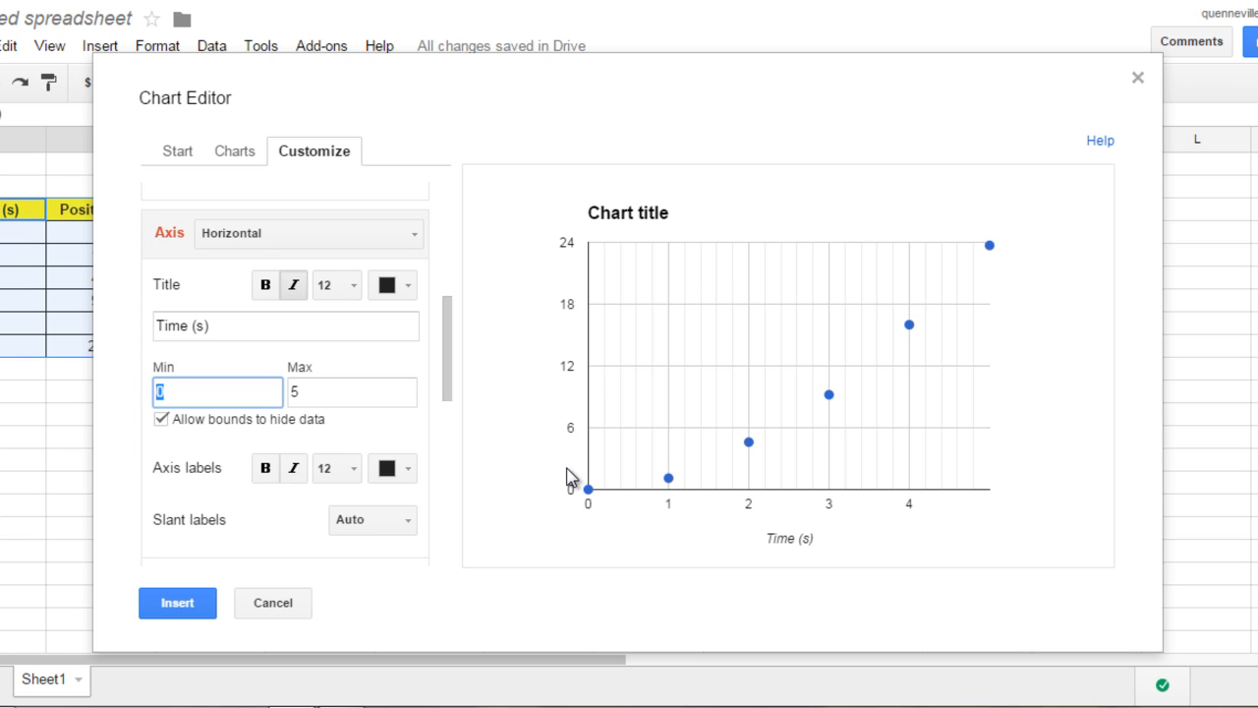
- Switch the axis settings to the left vertical axis and title it "Position (m)"
left_click(413, 236)
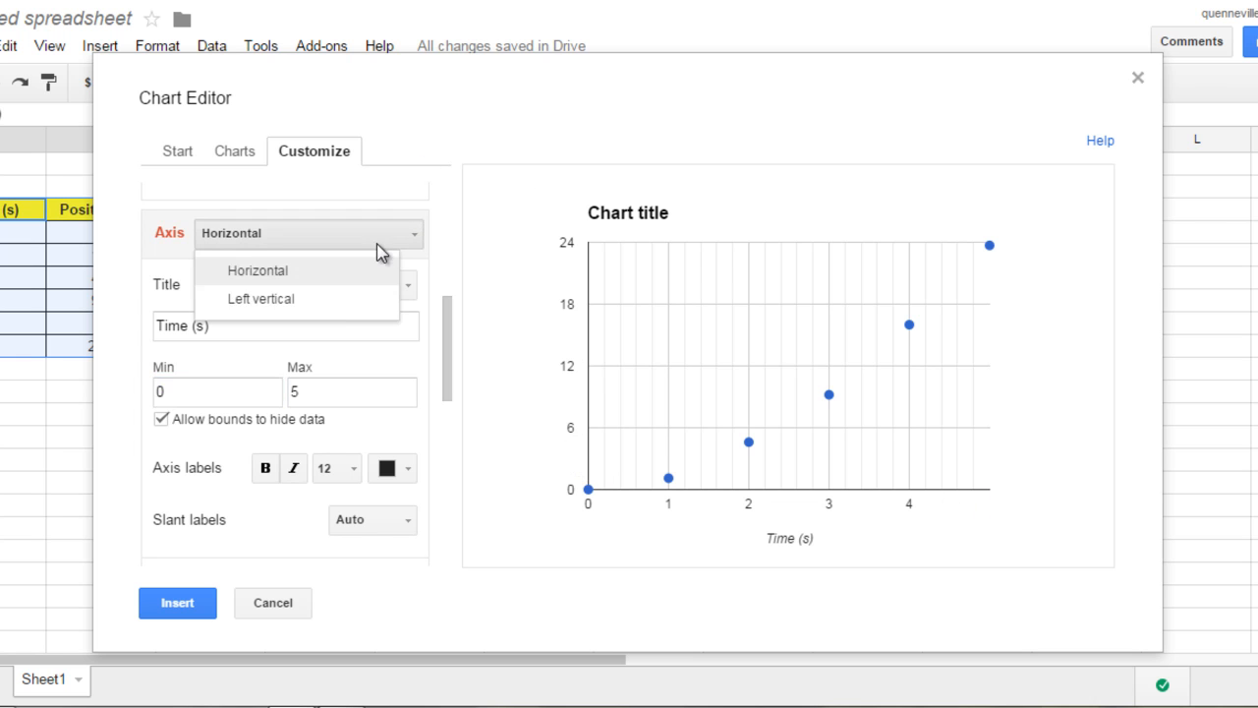
left_click(316, 307)
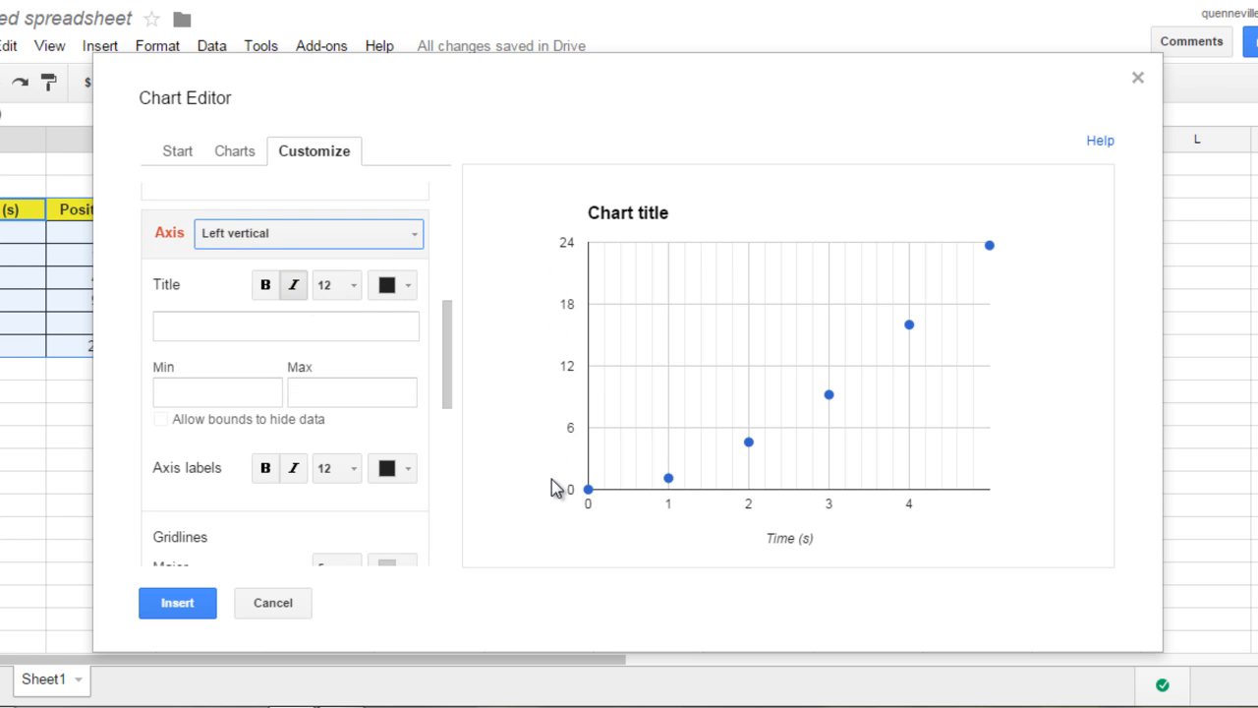
left_click(306, 321)
type("Position")
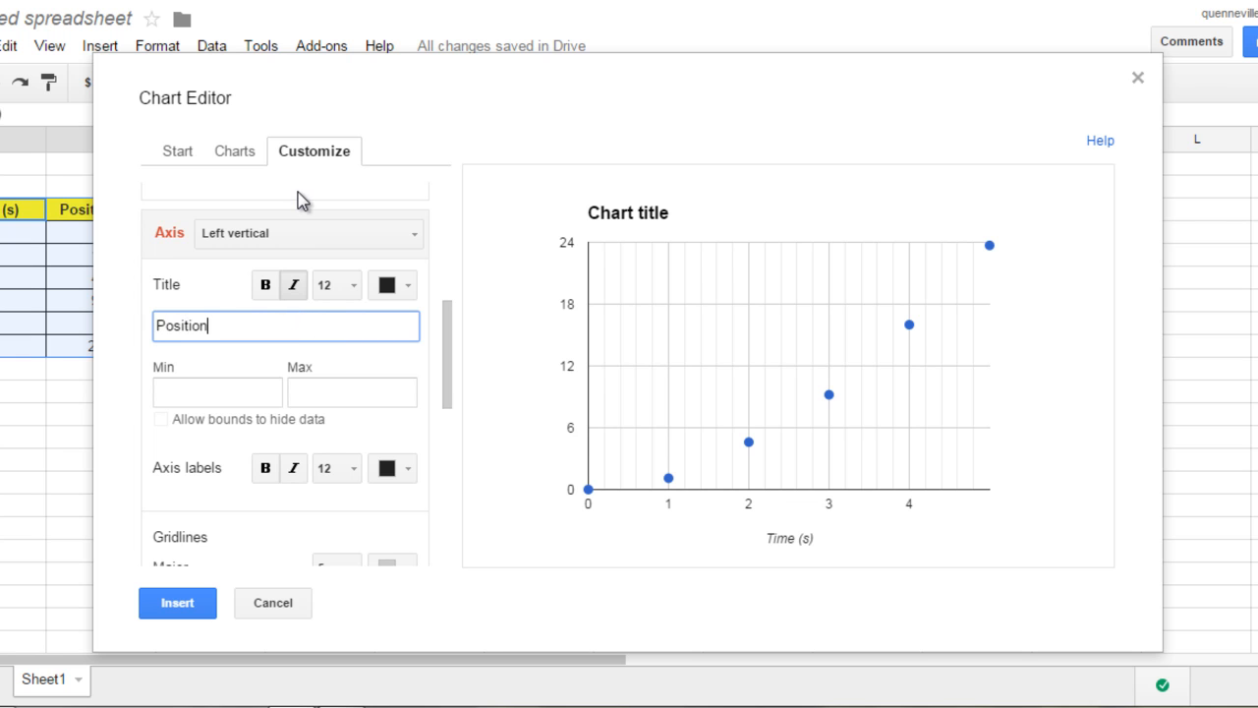
type(" (m)")
- Set the left vertical axis range to a minimum of 0 and a maximum of 25
left_click(251, 394)
type("0")
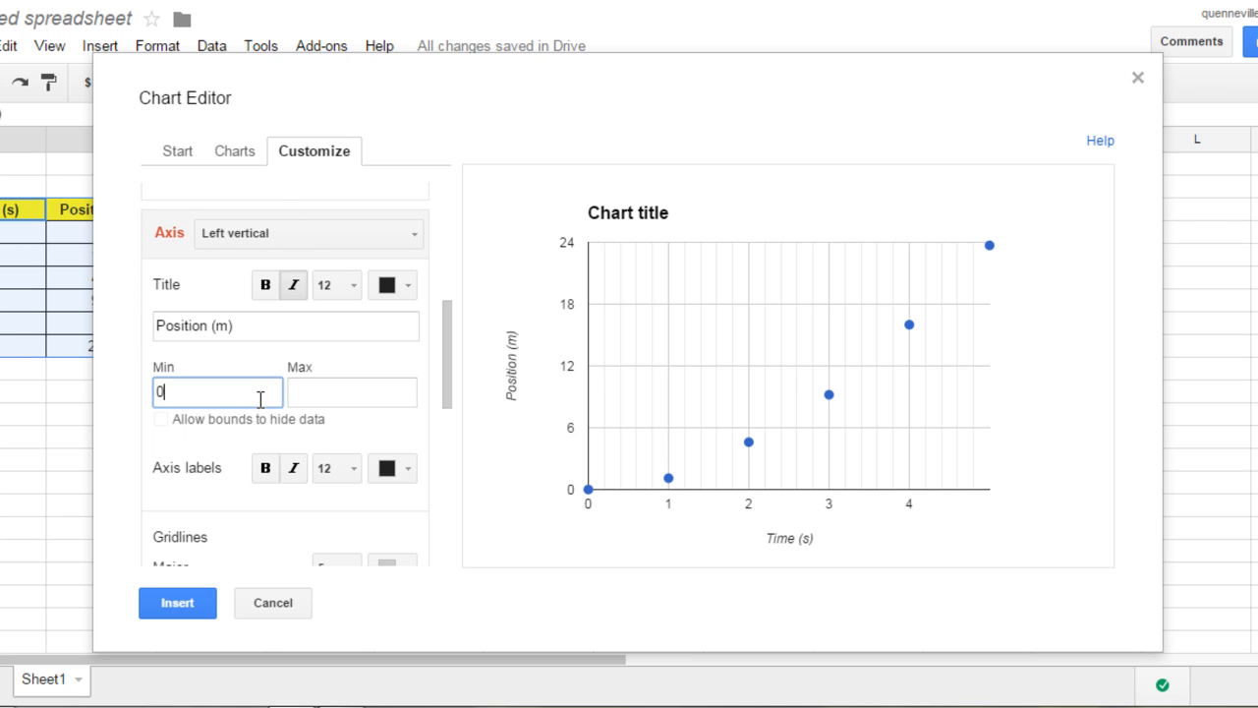
left_click(333, 398)
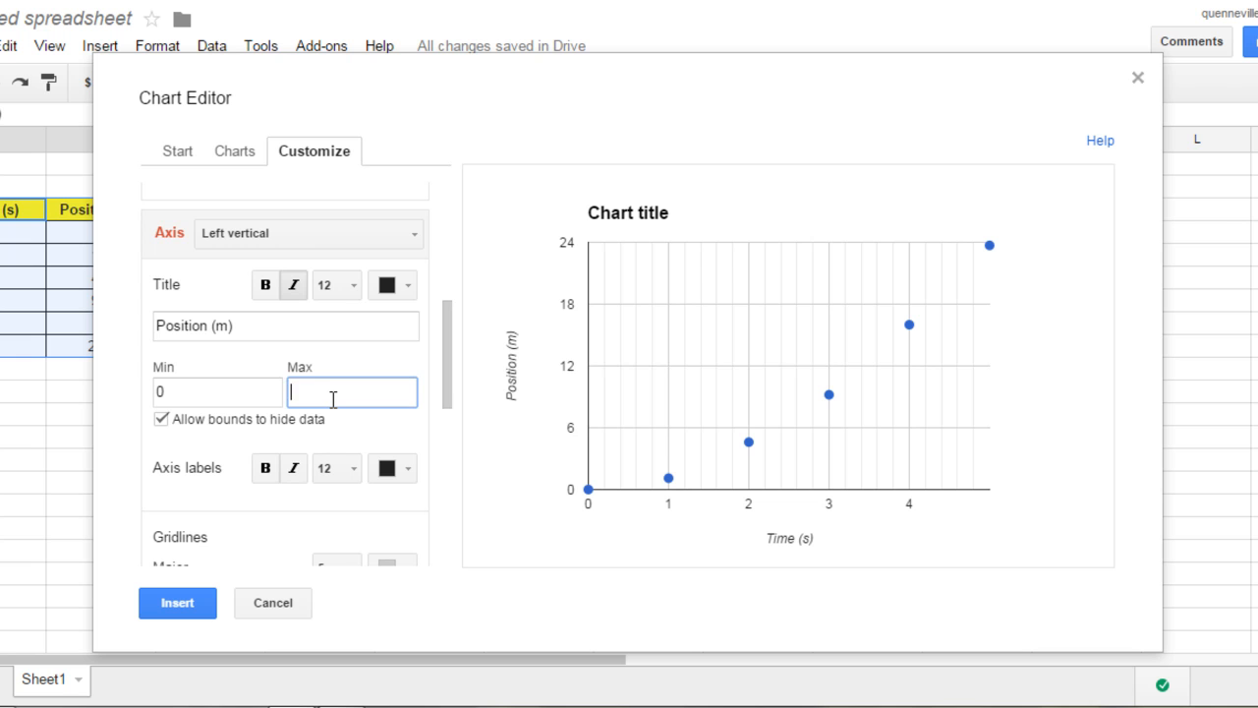
type("25")
key("Tab")
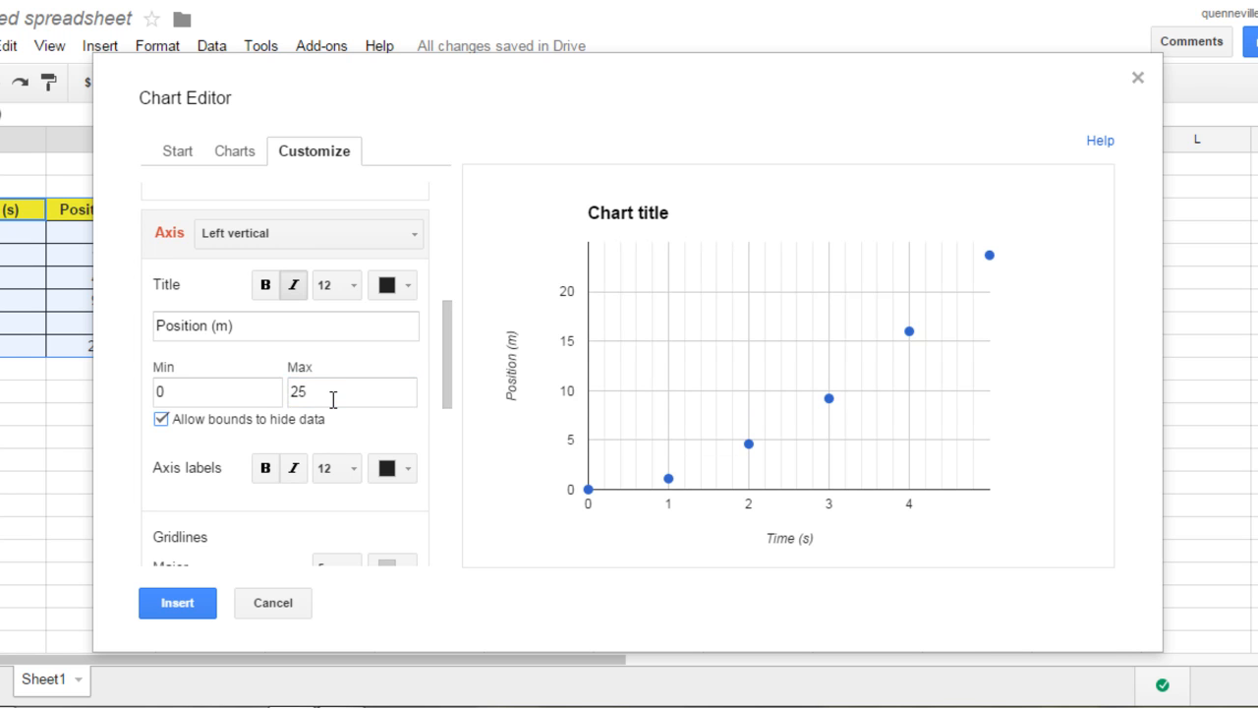
- Set the minor gridline count of the left vertical axis to 4
left_click_drag(444, 329, 447, 371)
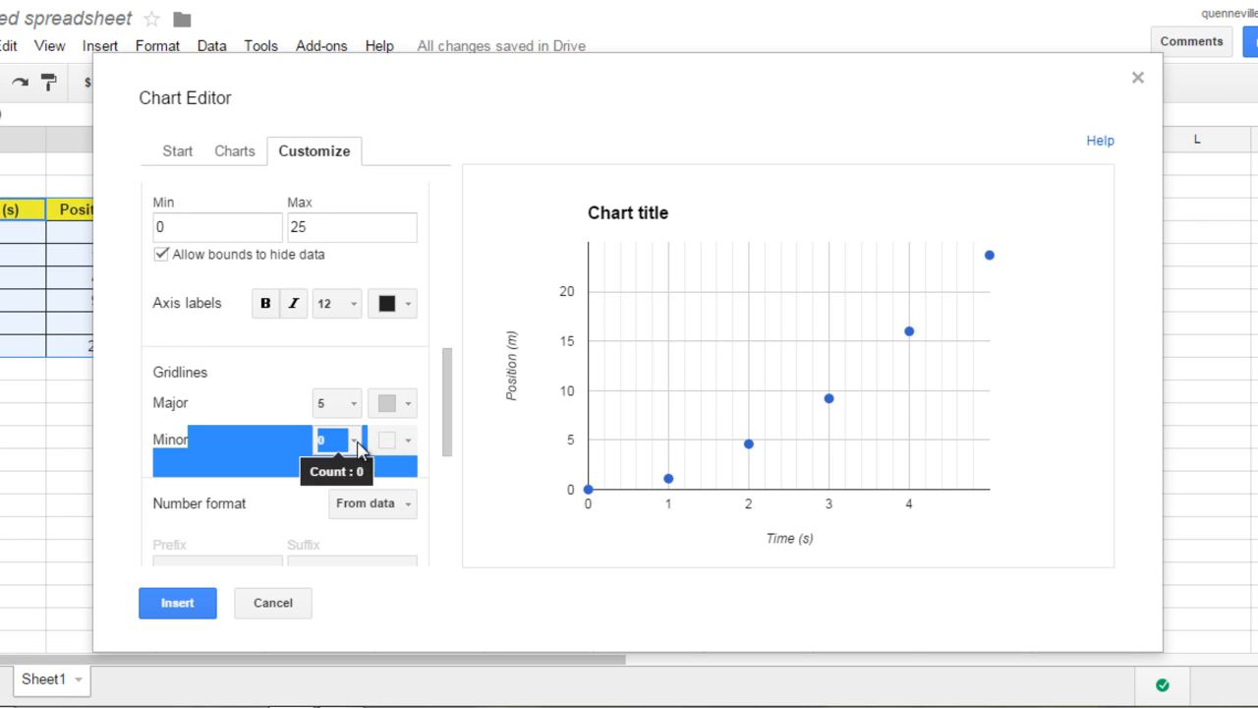
left_click(358, 444)
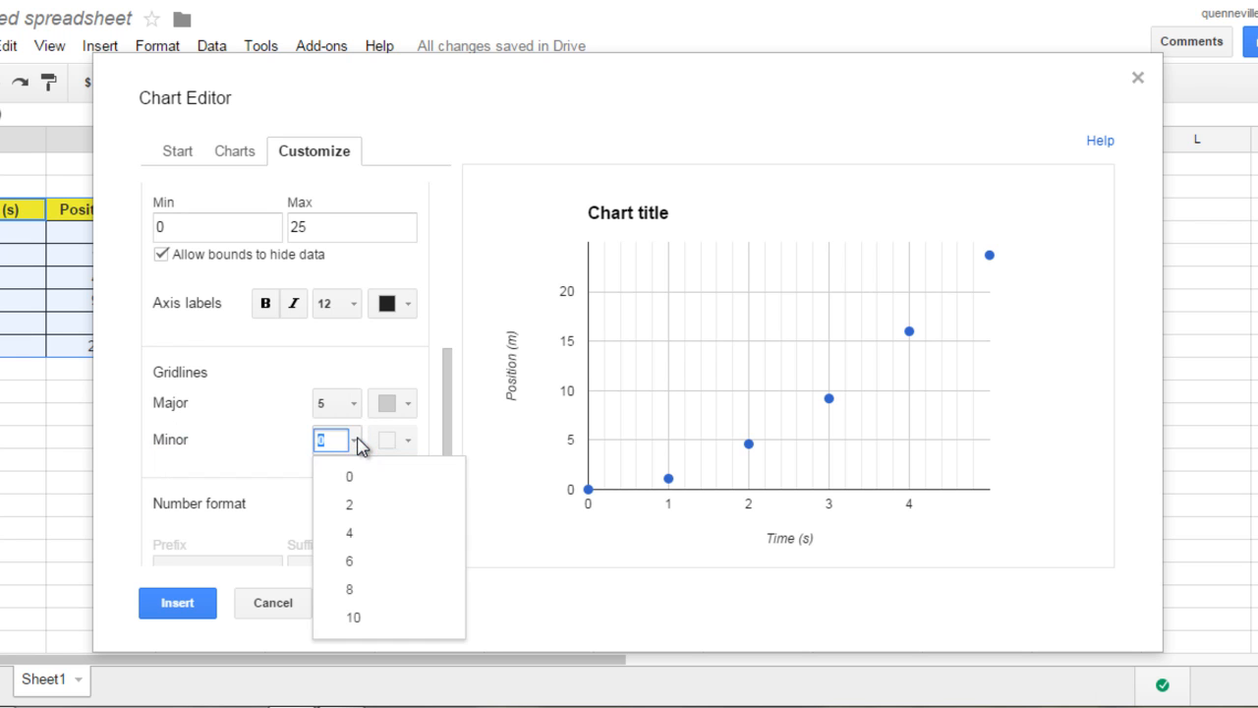
left_click(352, 532)
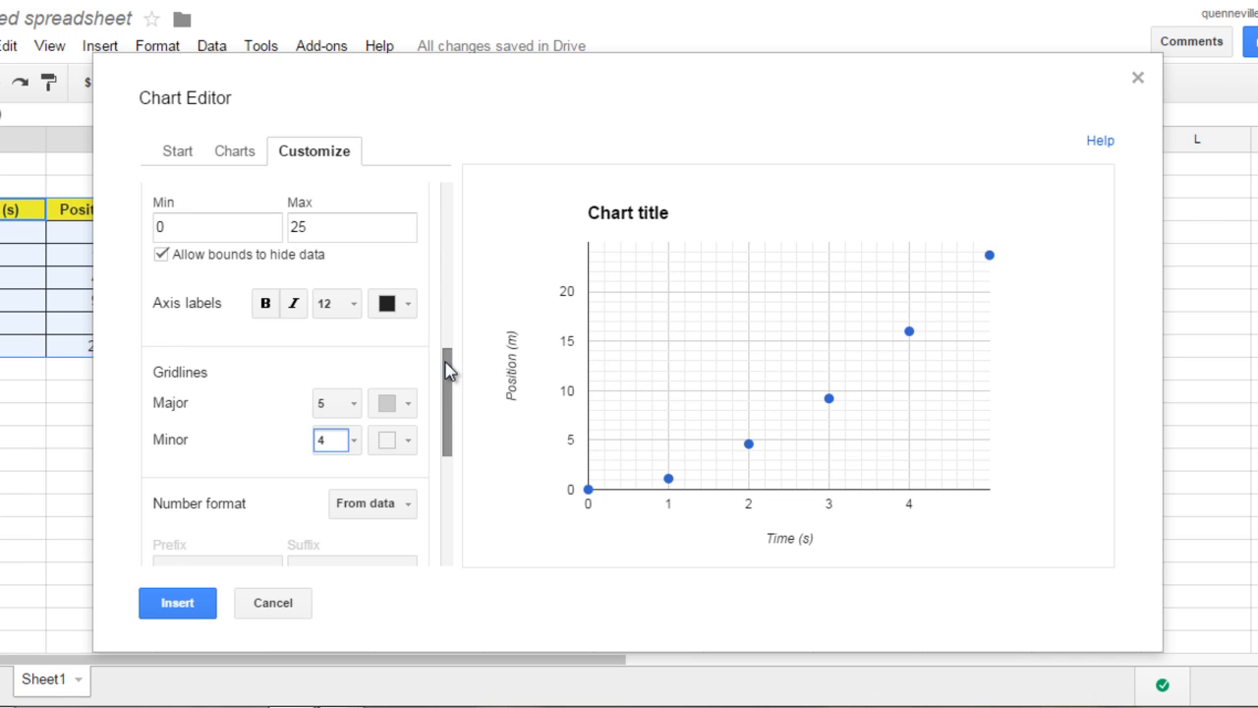
- Add a polynomial trendline to the Position (m) series and turn on its R² display
left_click_drag(447, 369, 440, 492)
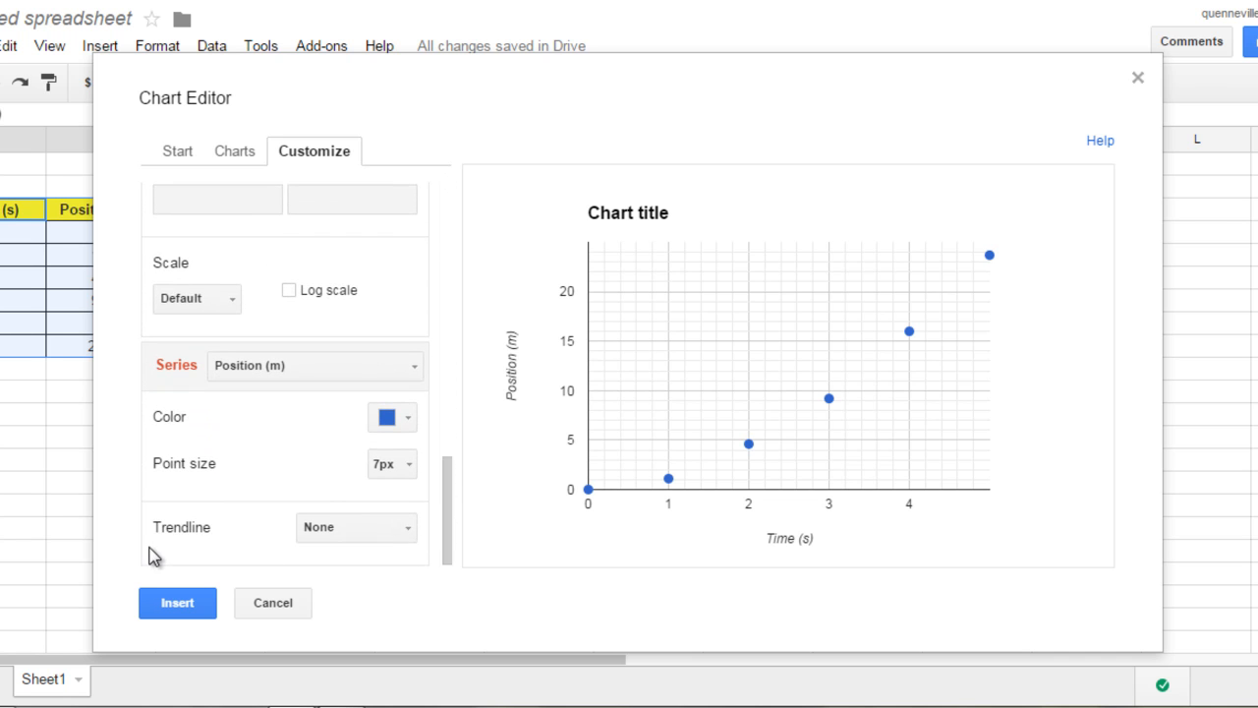
left_click(410, 532)
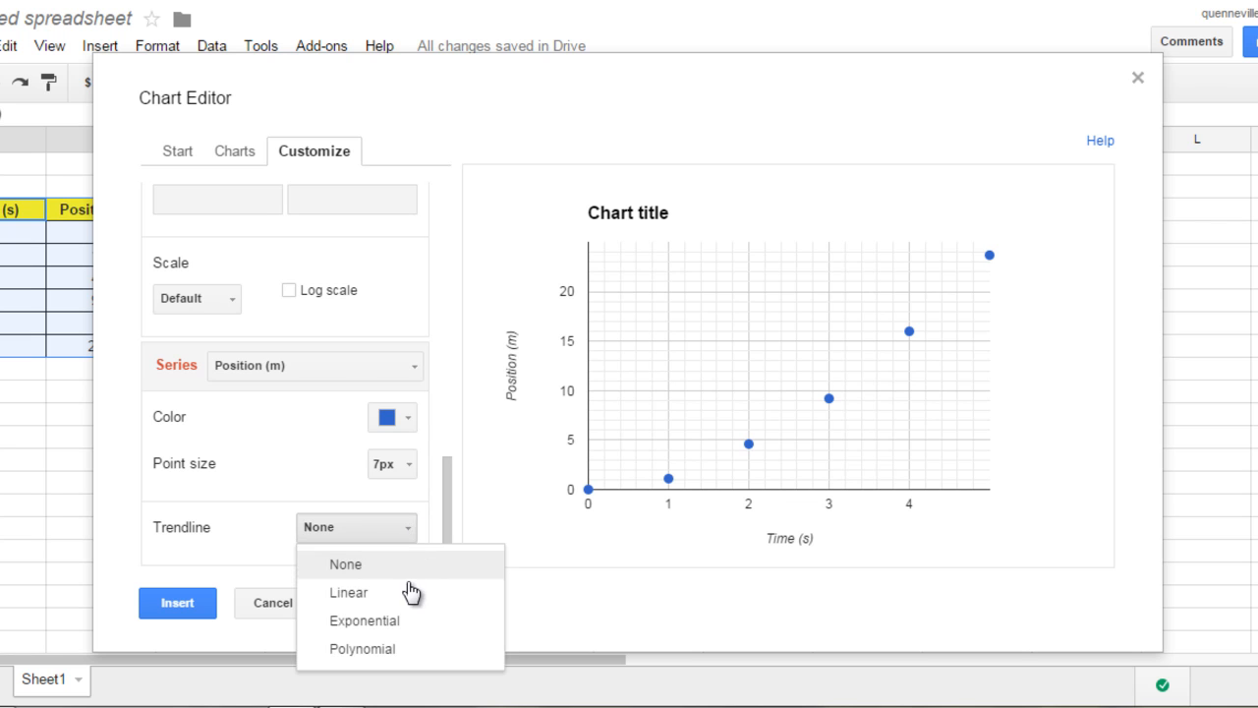
left_click(363, 648)
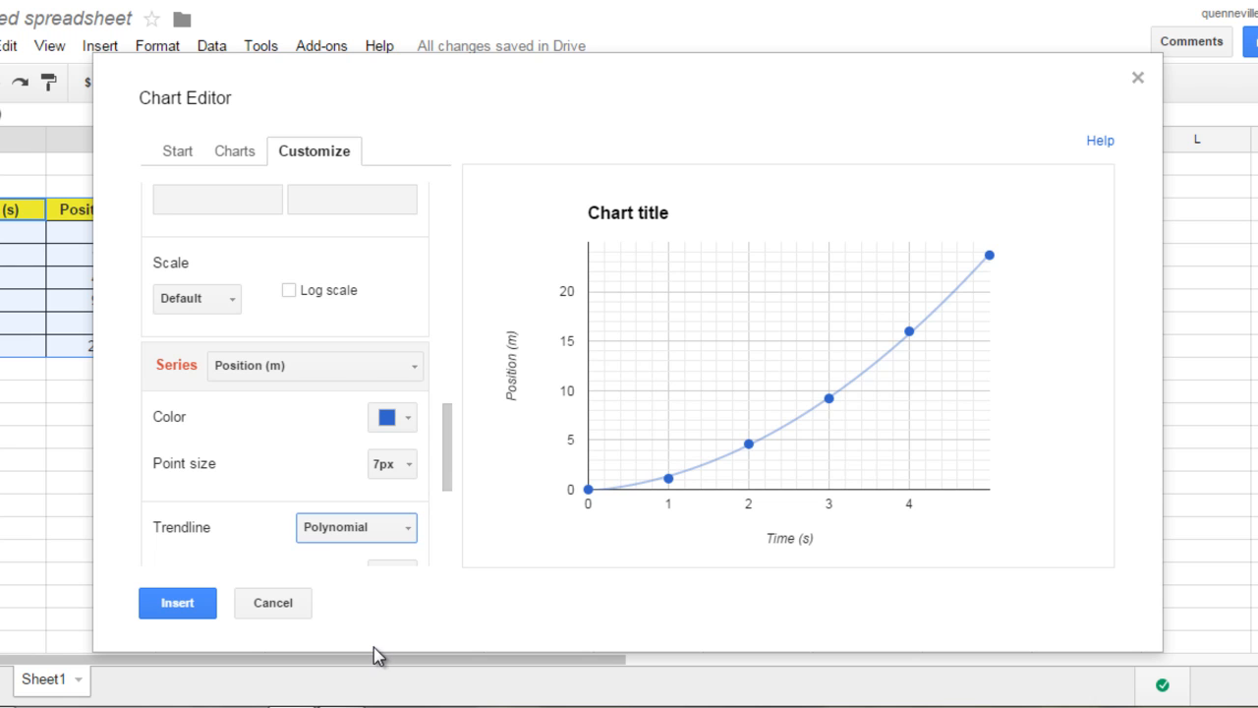
left_click_drag(447, 450, 443, 499)
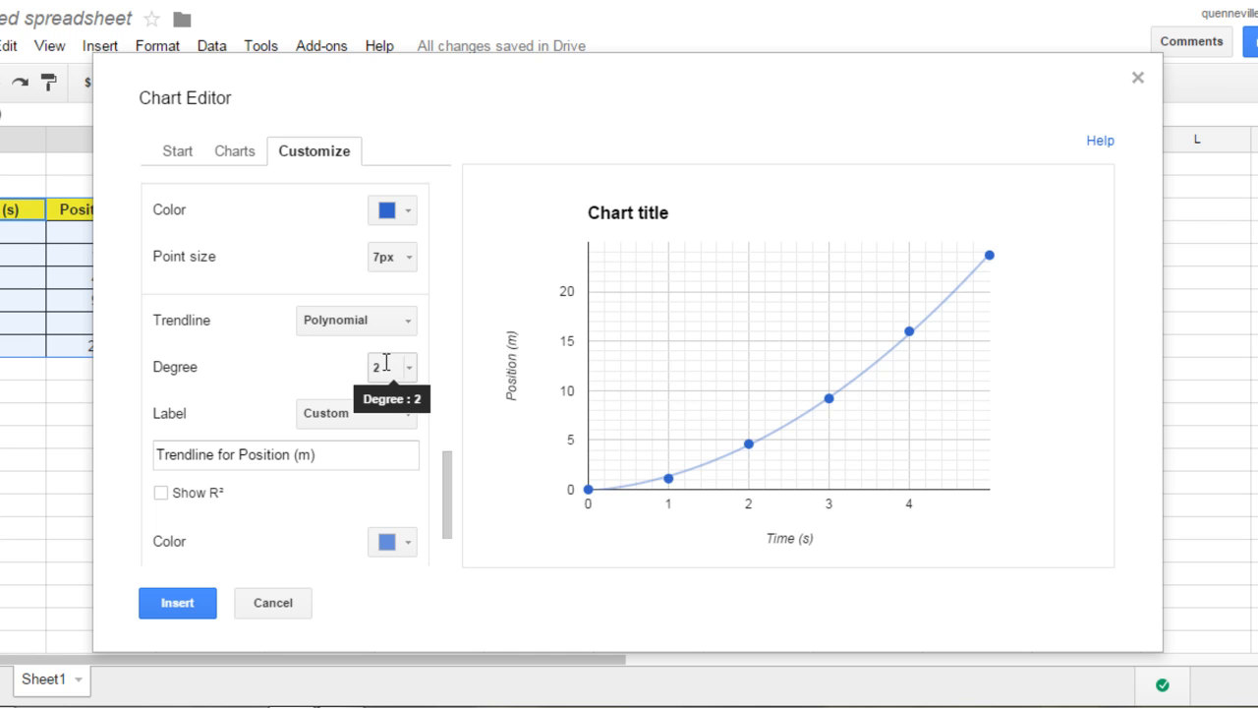
mouse_move(590, 491)
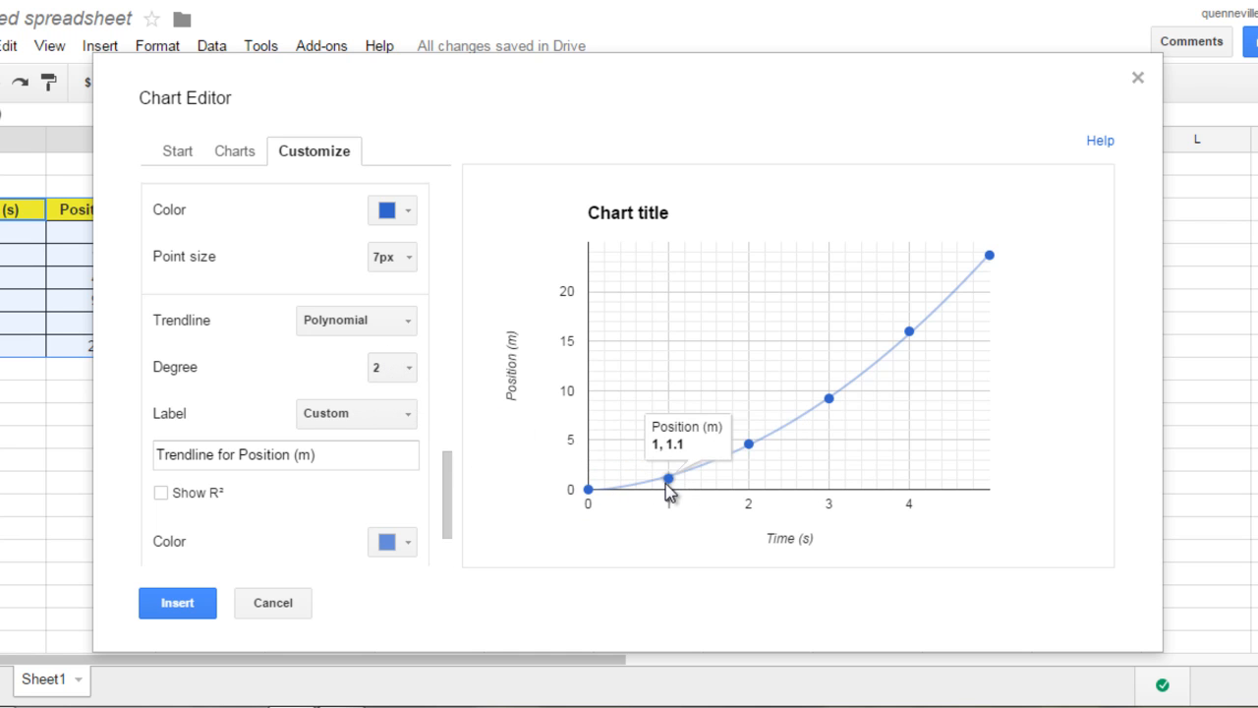
mouse_move(759, 452)
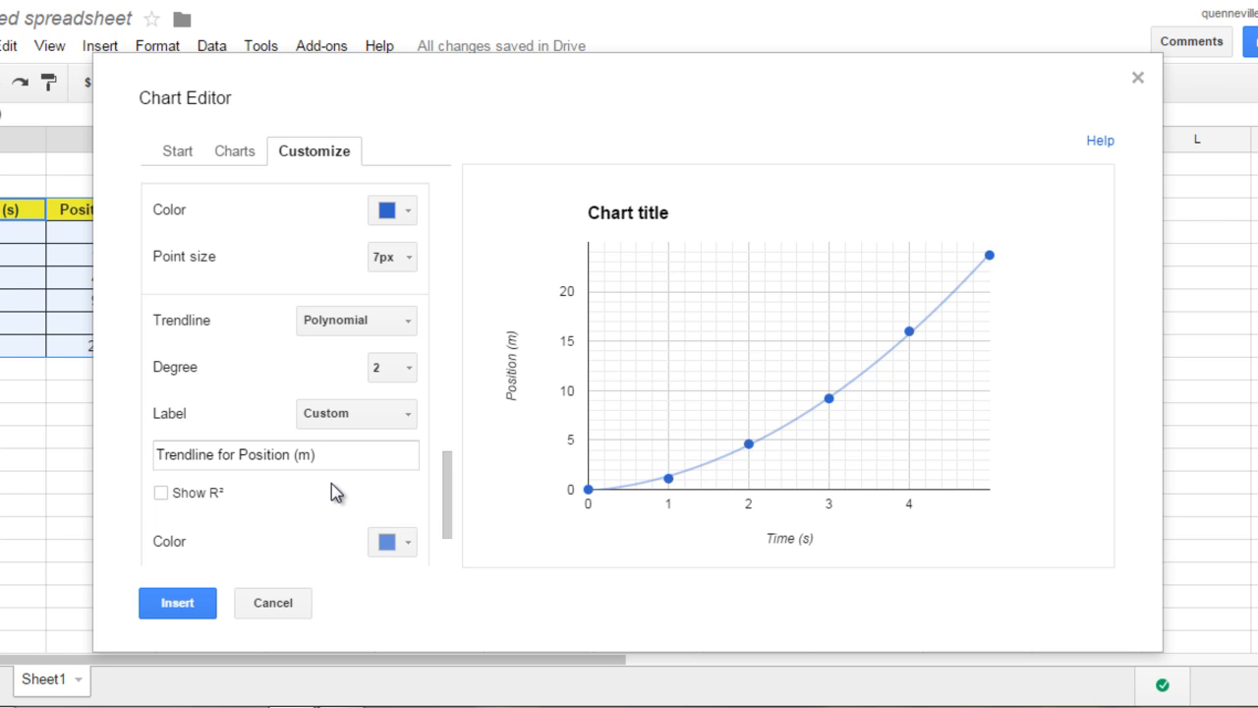
left_click(161, 493)
left_click_drag(449, 498, 450, 533)
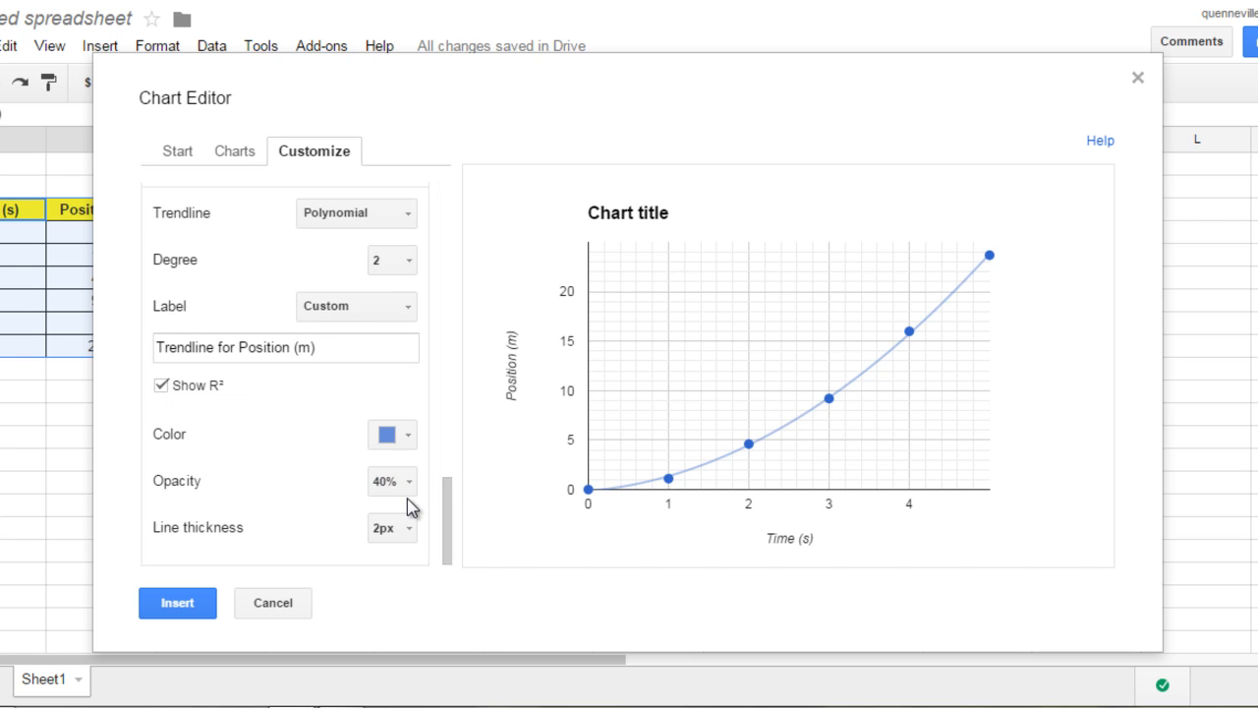
- Set the trendline's line thickness to 4px and its opacity to 80%
mouse_move(681, 481)
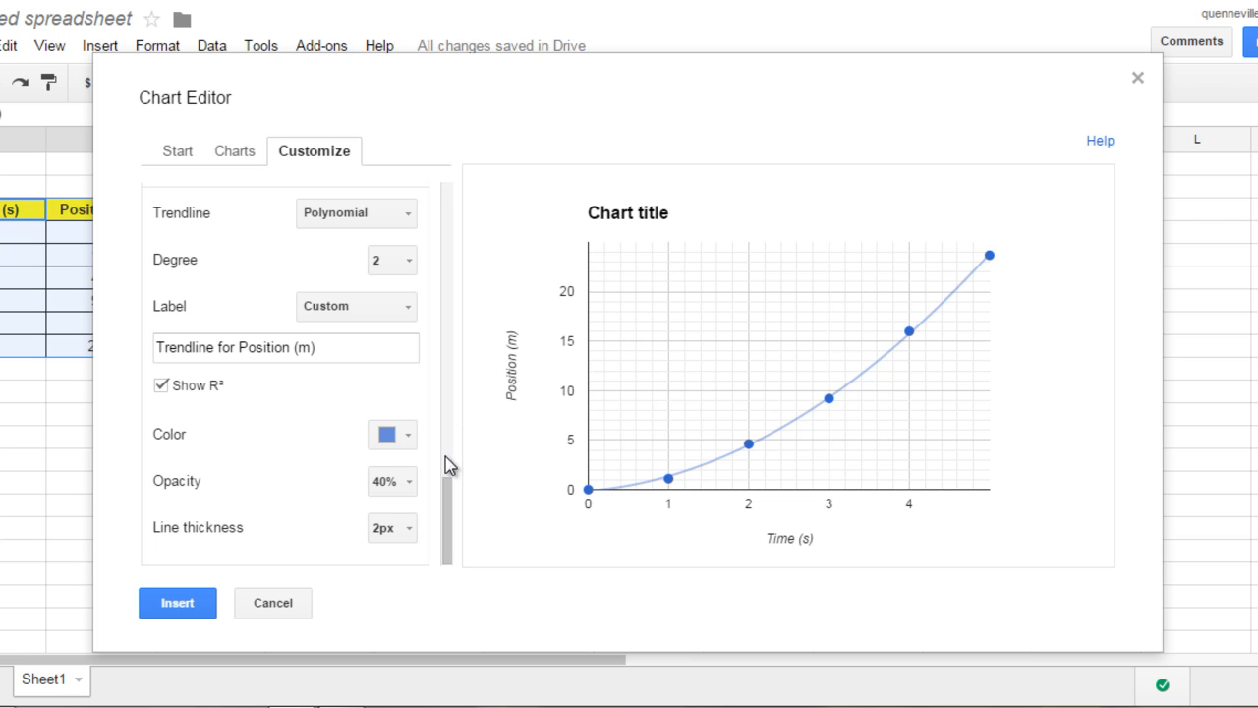
left_click(413, 539)
left_click(413, 625)
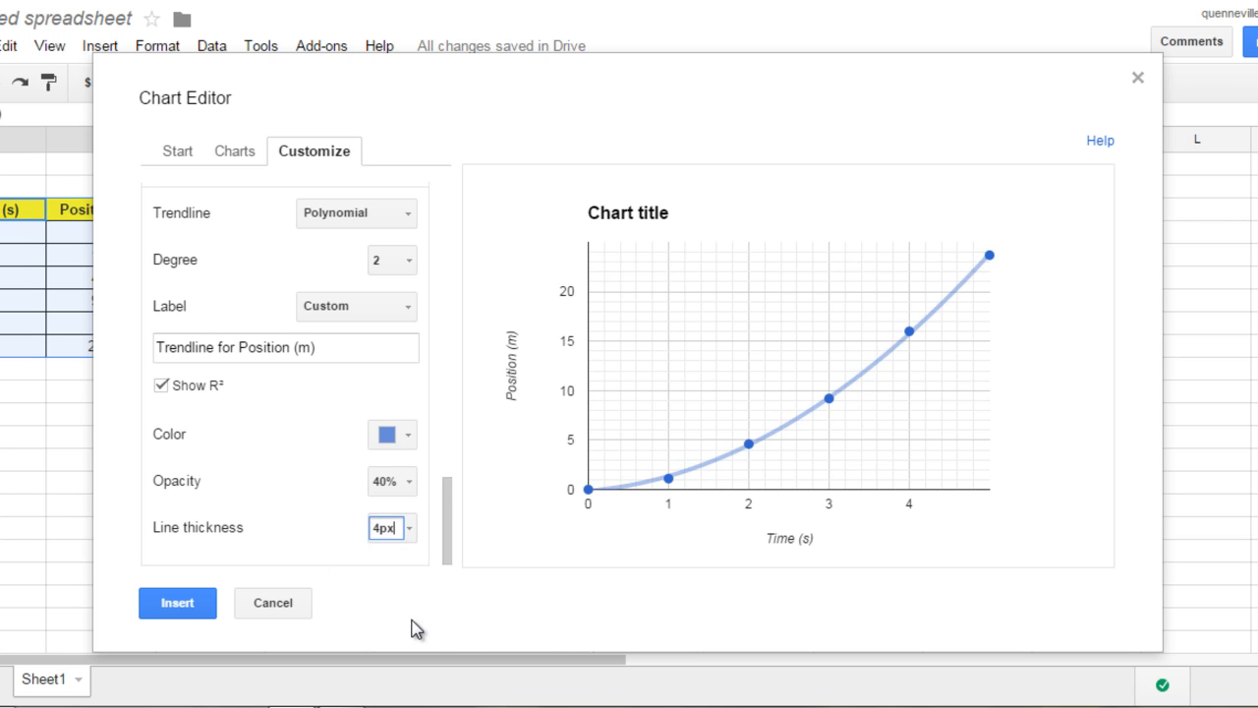
left_click(412, 483)
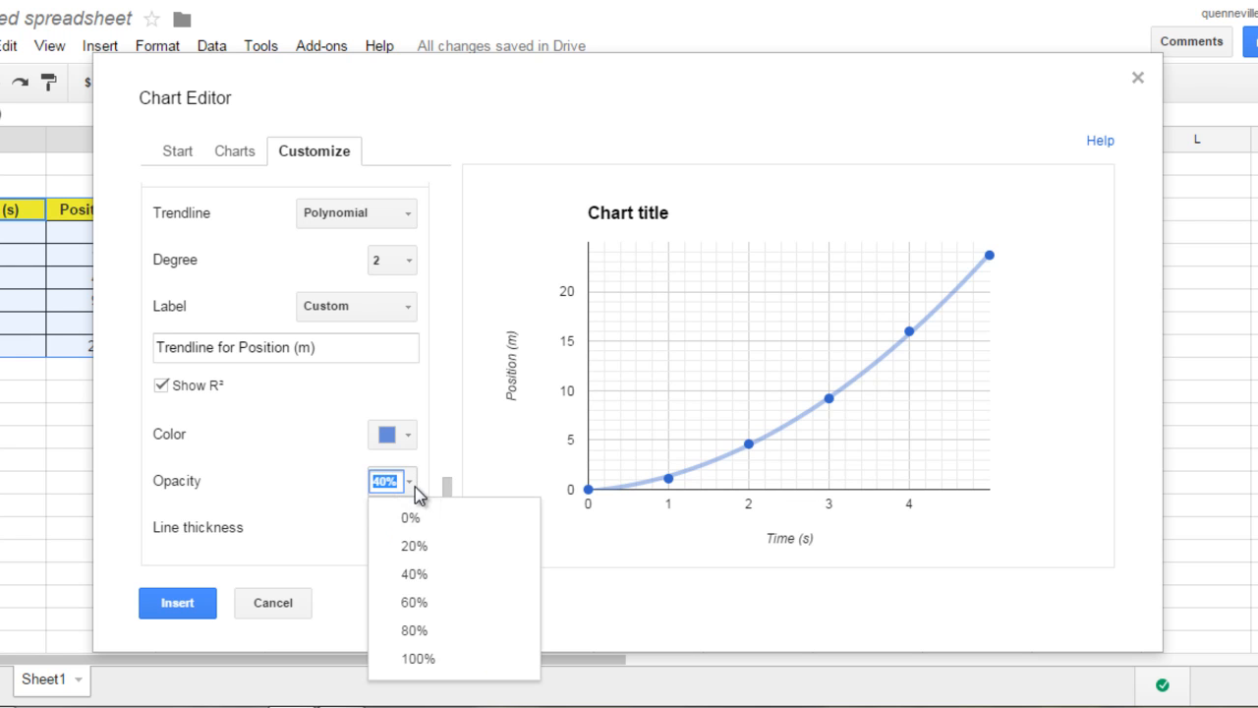
left_click(417, 621)
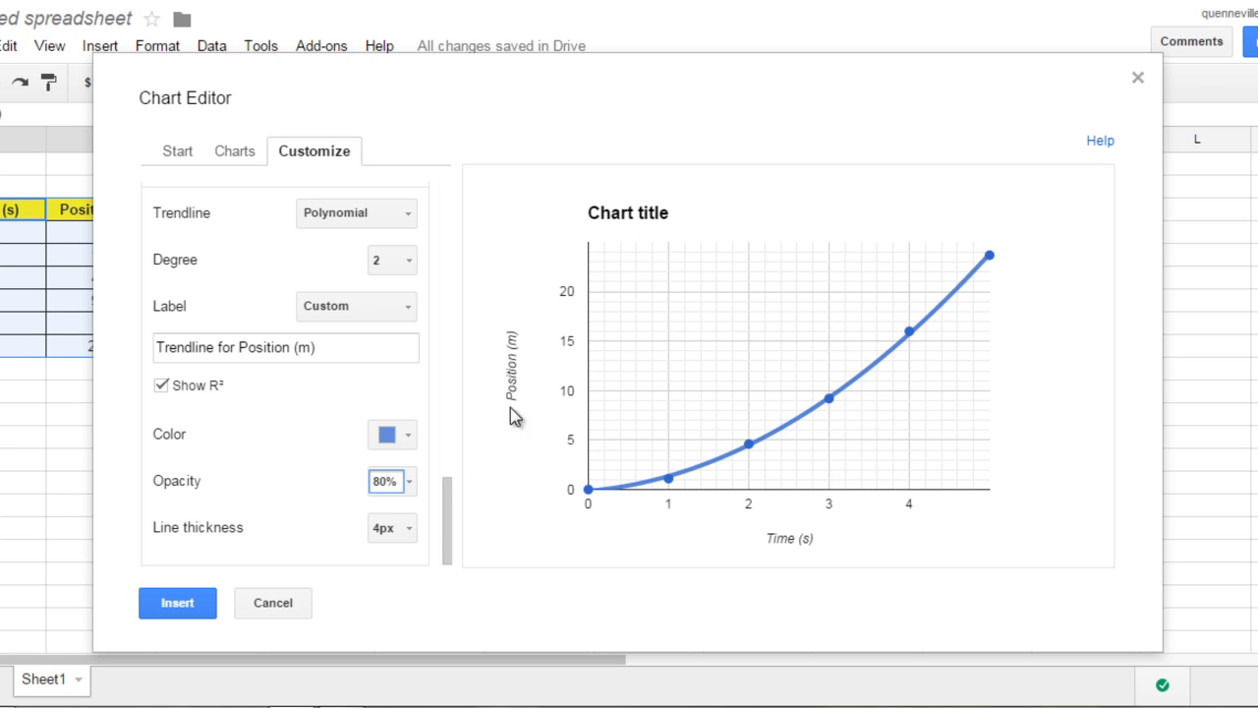
- Insert the configured scatter chart into the sheet and place it directly beside the data table, starting at column C
left_click(179, 604)
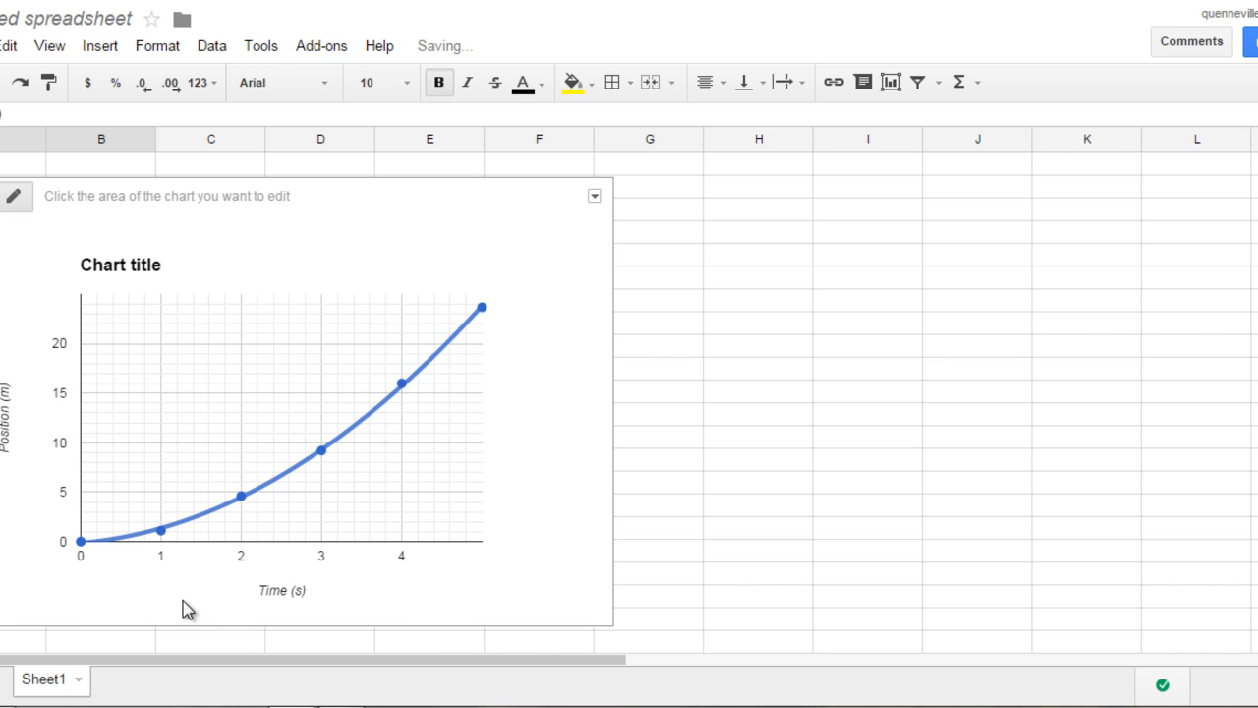
left_click_drag(404, 225, 612, 193)
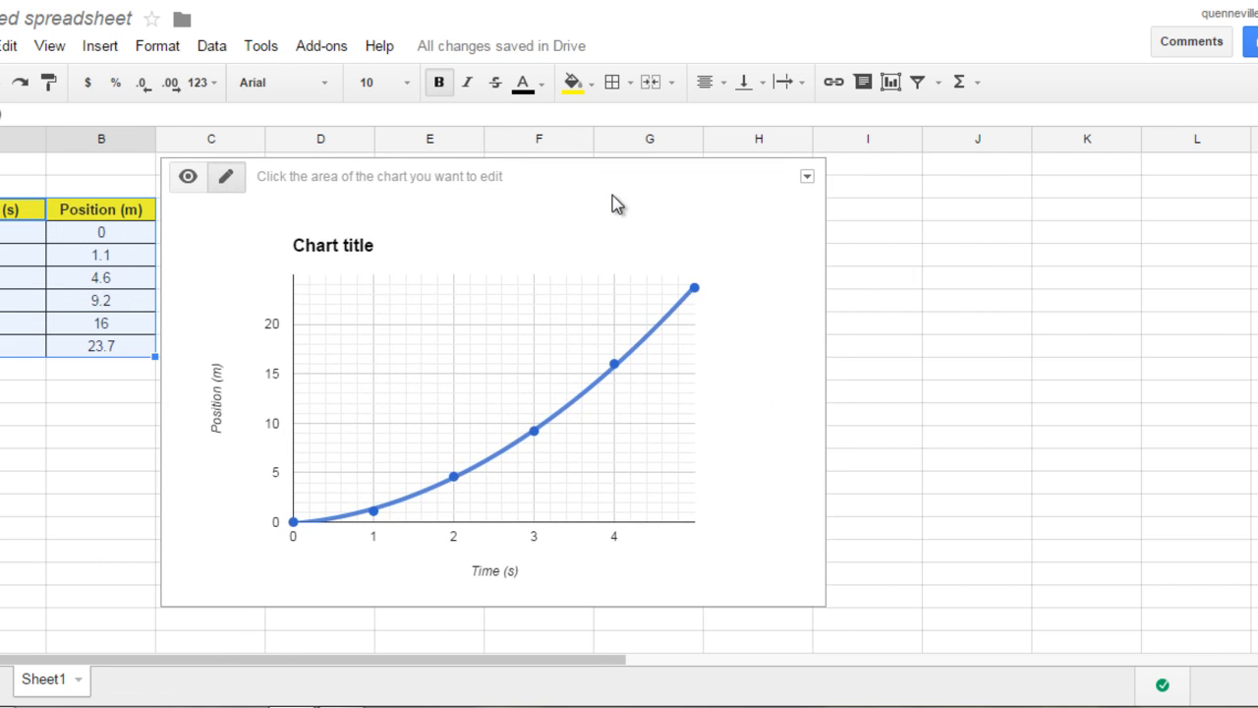
left_click(924, 308)
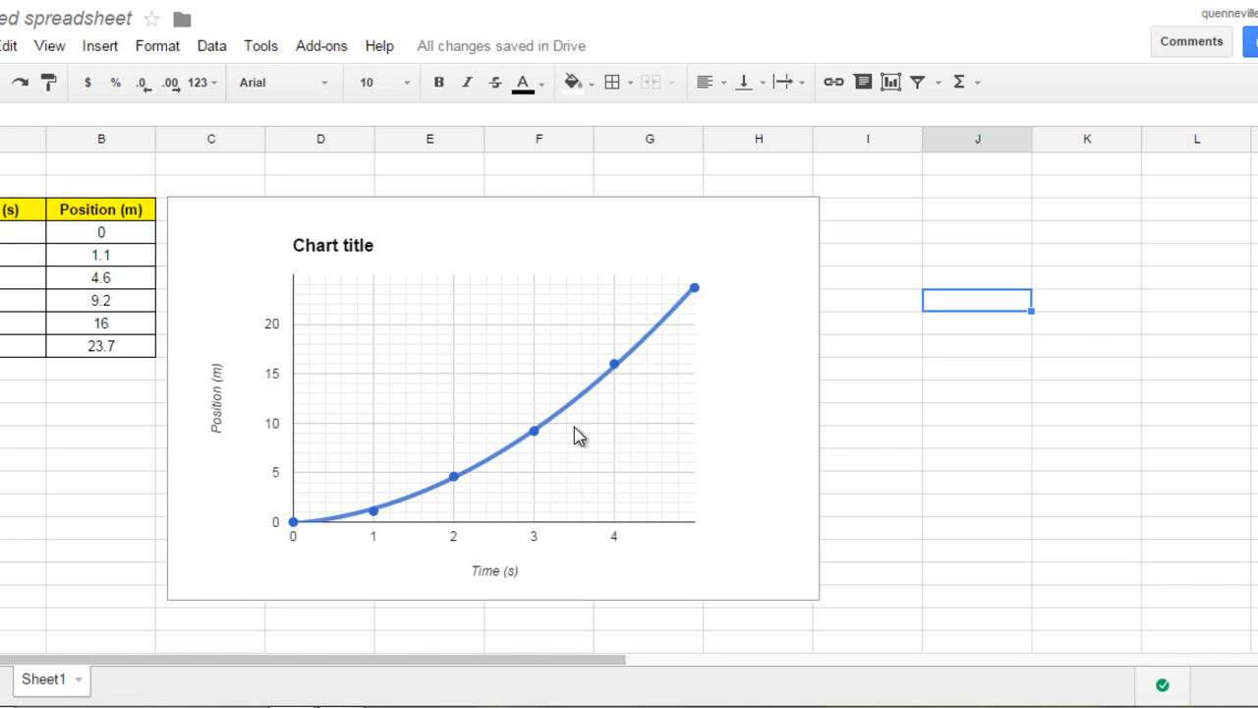
- Set the Position (m) value for time 4 s to 10 to test how the chart and trendline respond
left_click(77, 330)
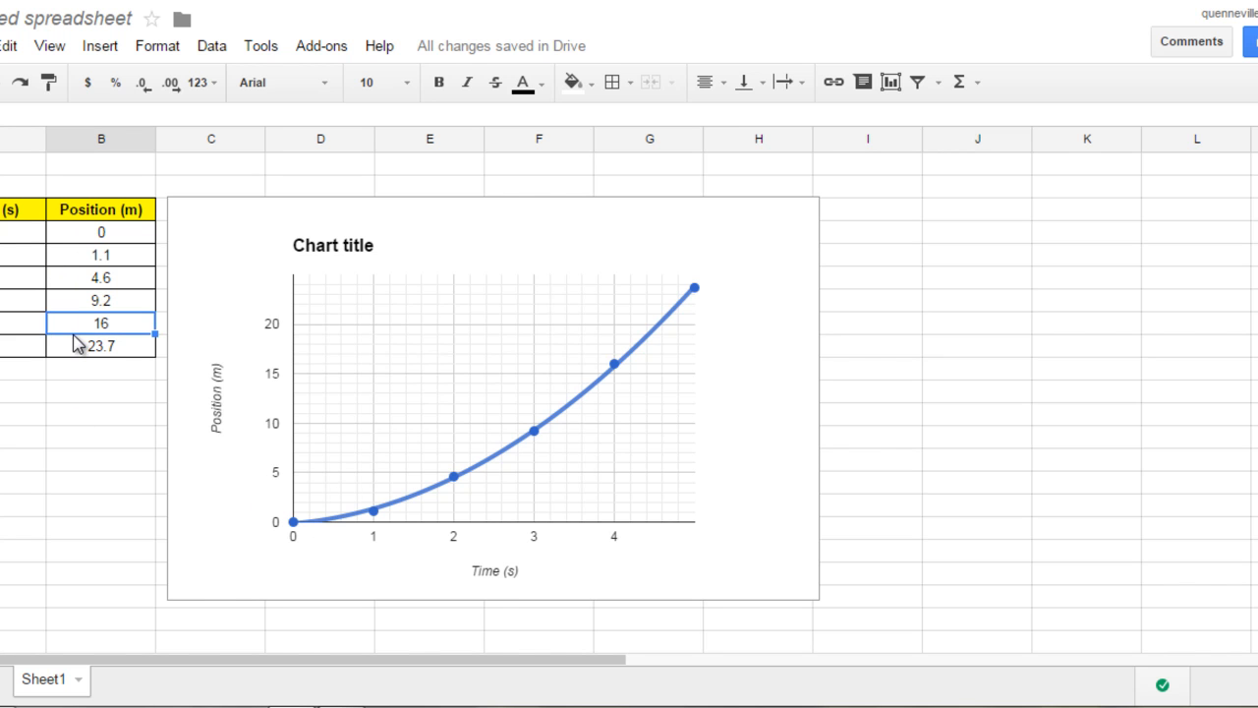
key("Down")
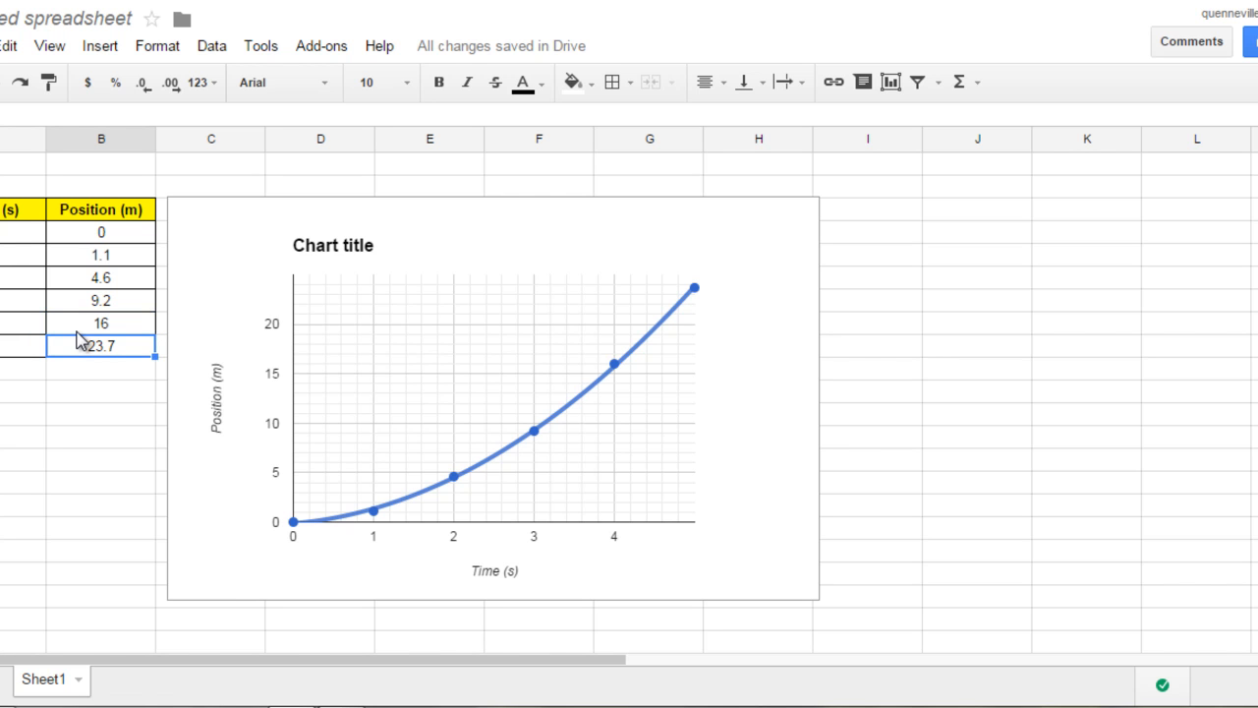
key("Up")
type("10")
key("Return")
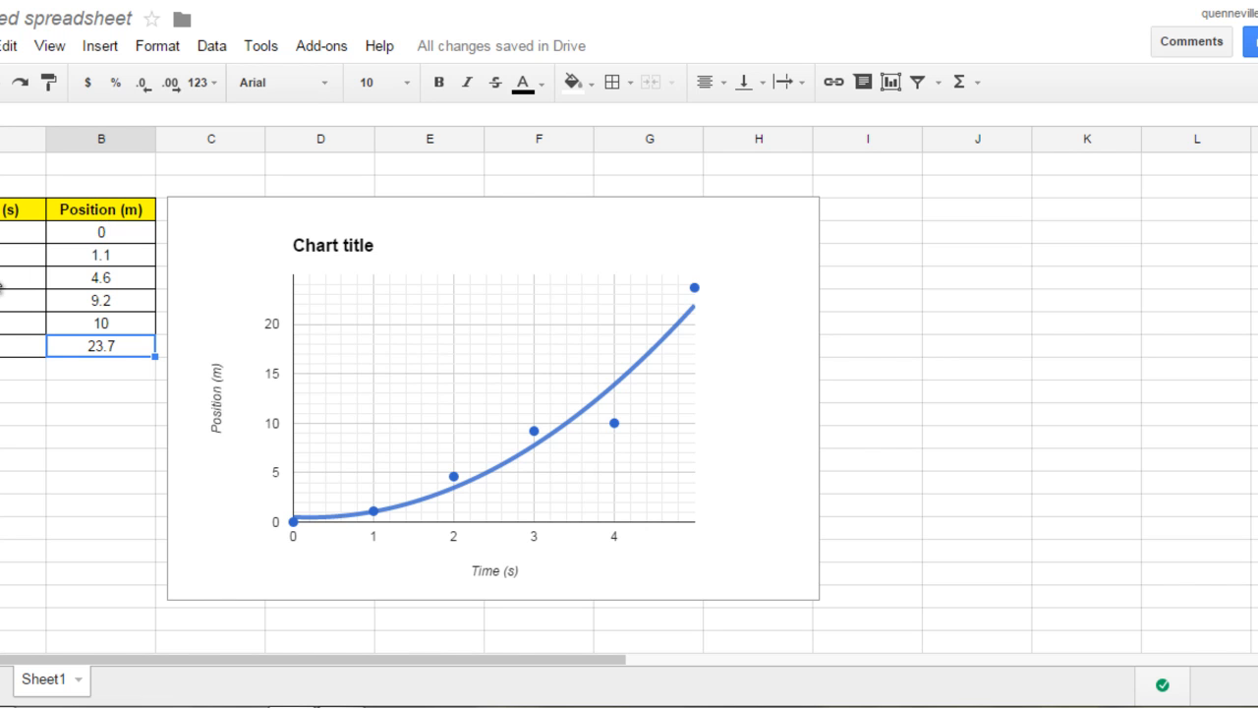
- Undo the last change to the Position (m) value for time 4 s
left_click(141, 325)
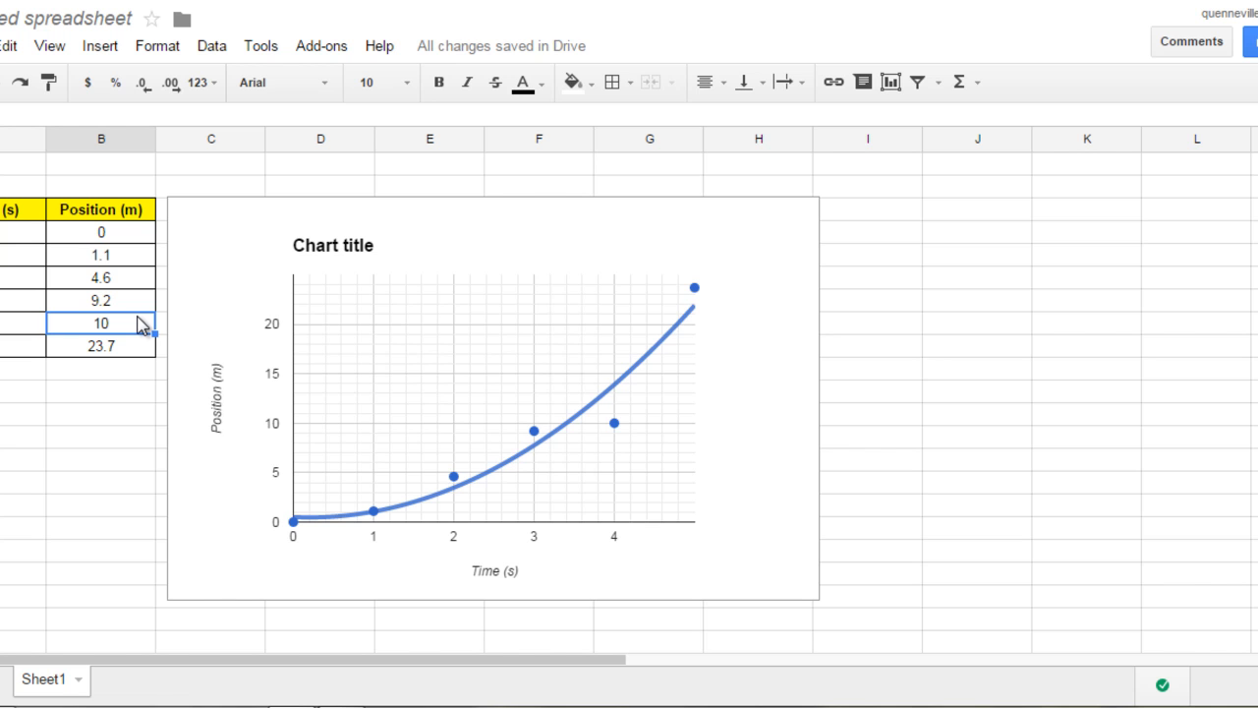
key("ctrl+z")
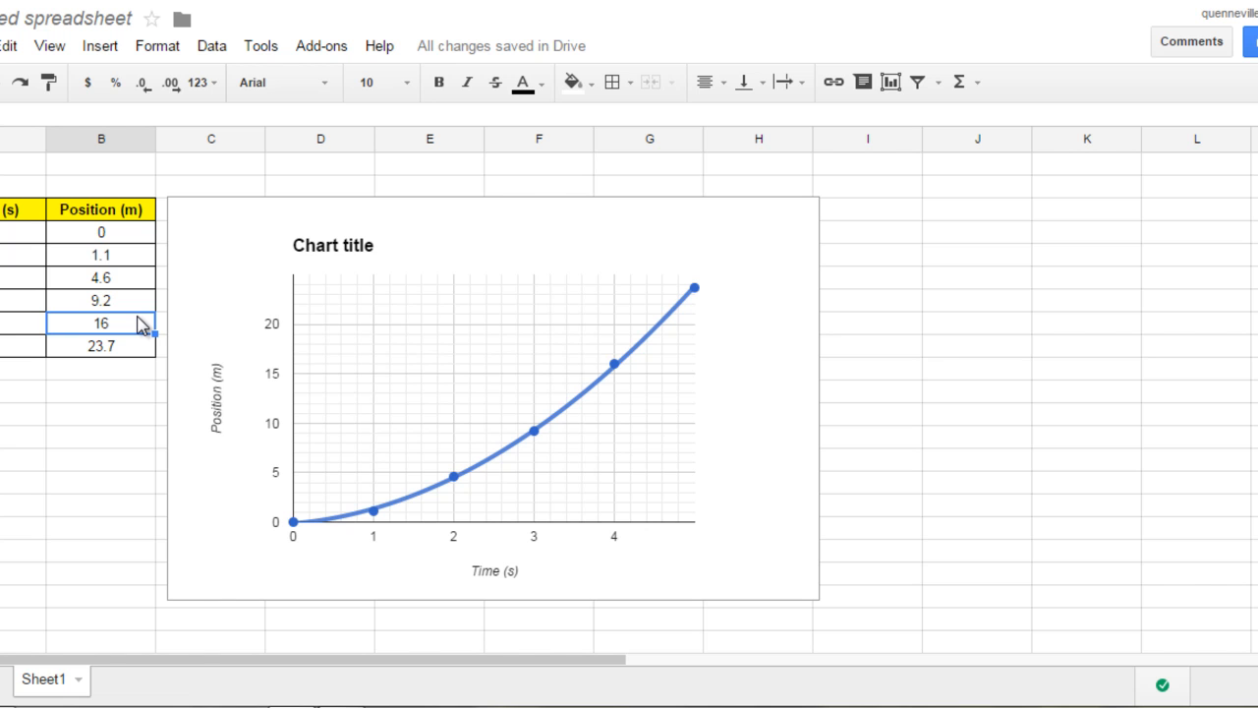
left_click(339, 706)
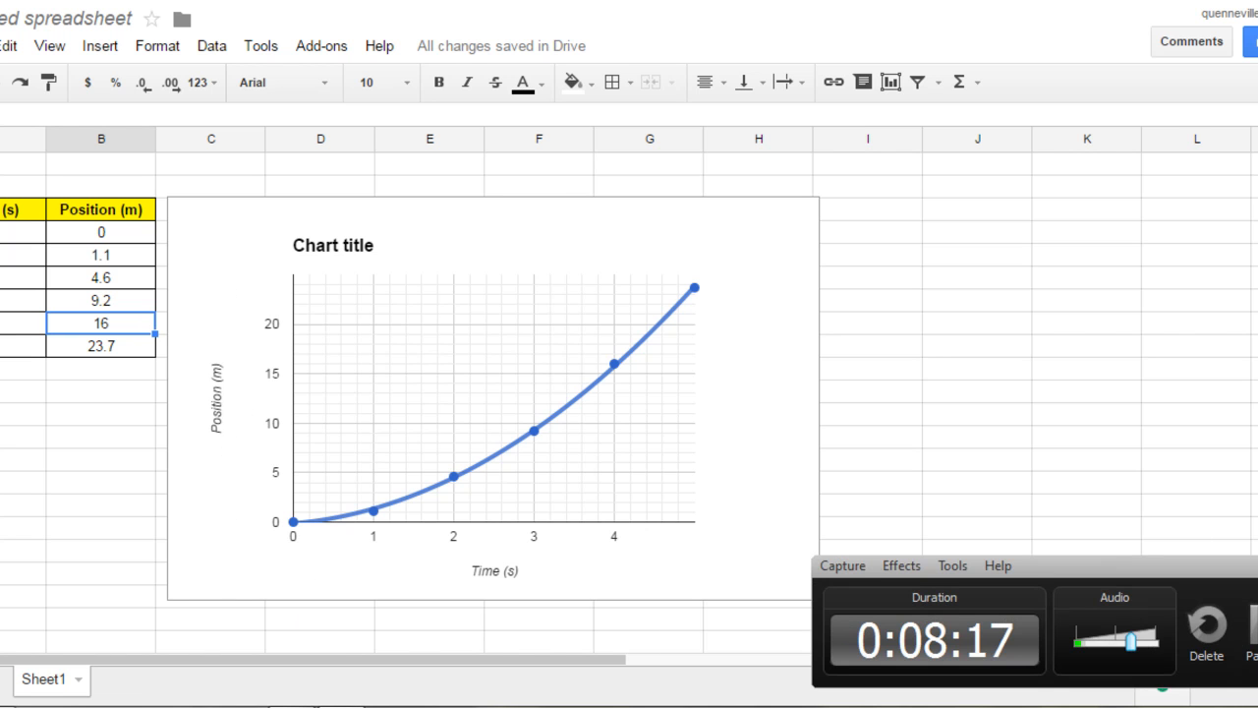